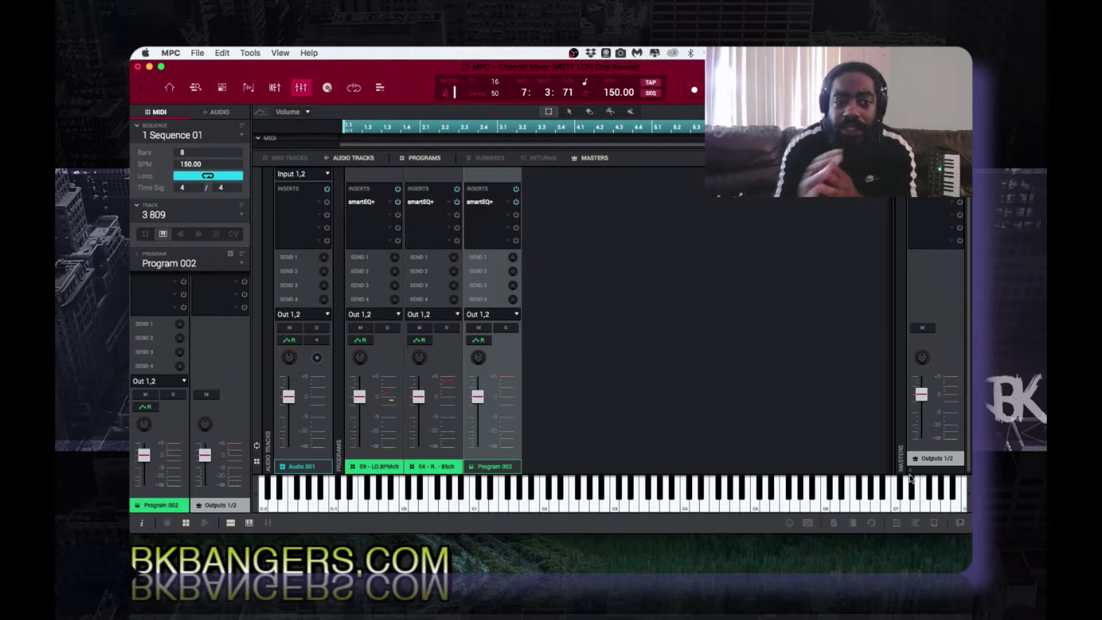
Step: View the smartEQ+ insert on the first program channel (09) in its default state, and close its window
{"action": "double_click", "coordinate": [390, 207]}
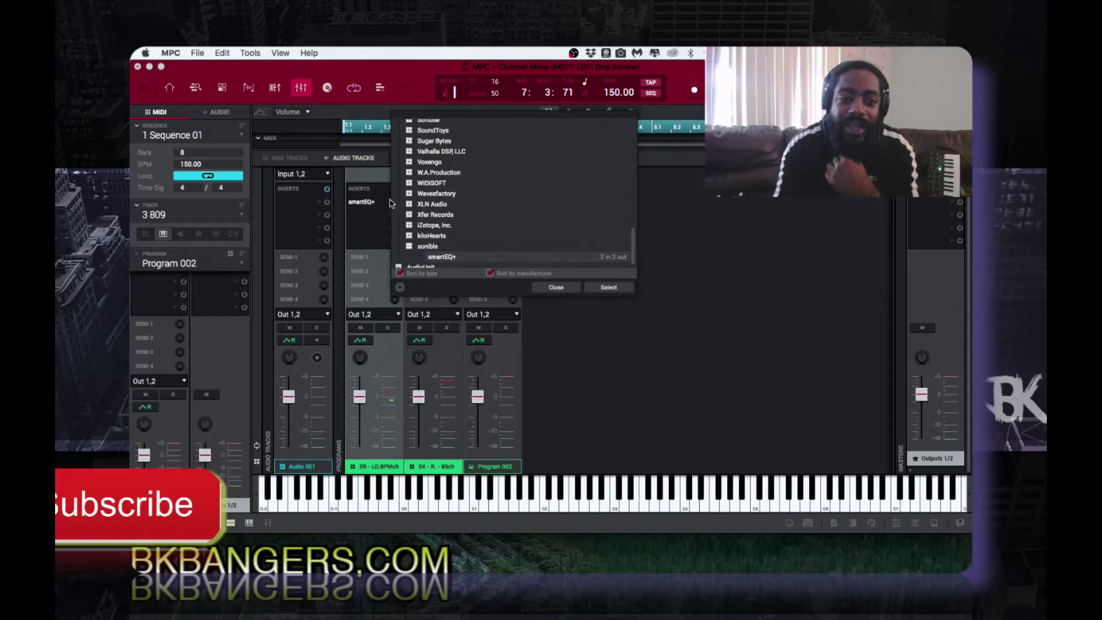
{"action": "left_click", "coordinate": [566, 290]}
{"action": "double_click", "coordinate": [365, 202]}
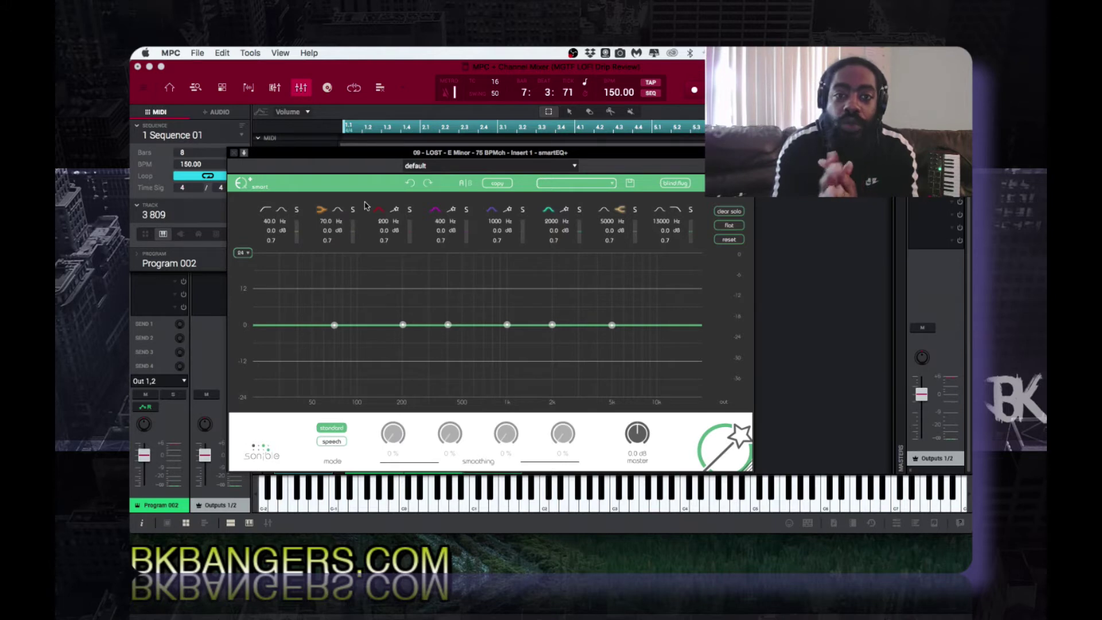
{"action": "left_click_drag", "start_coordinate": [362, 157], "coordinate": [542, 74]}
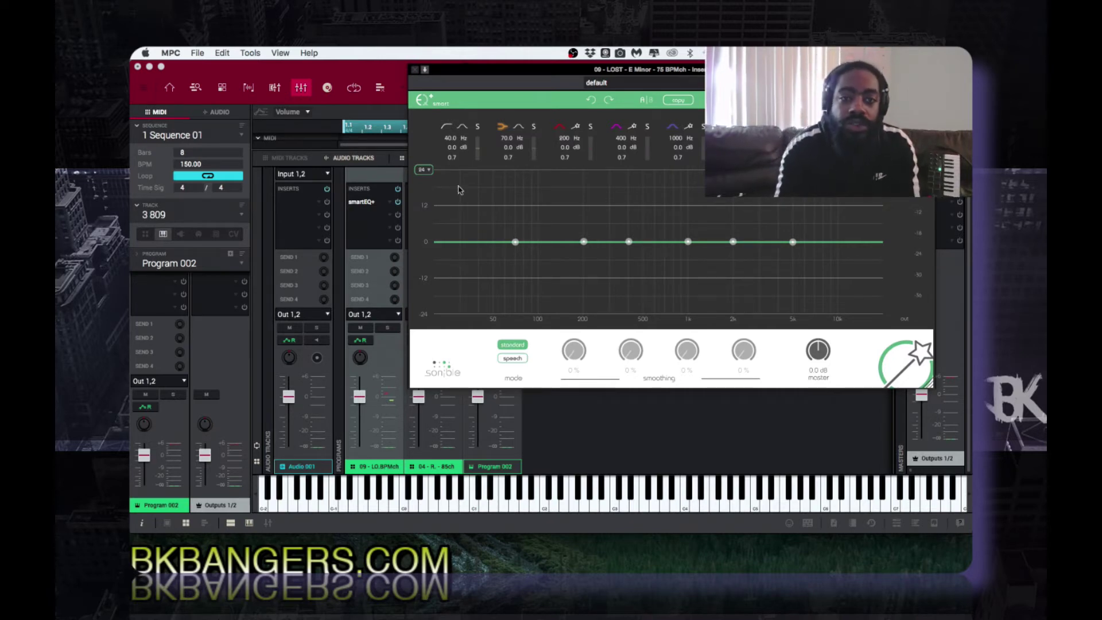
{"action": "left_click", "coordinate": [416, 70]}
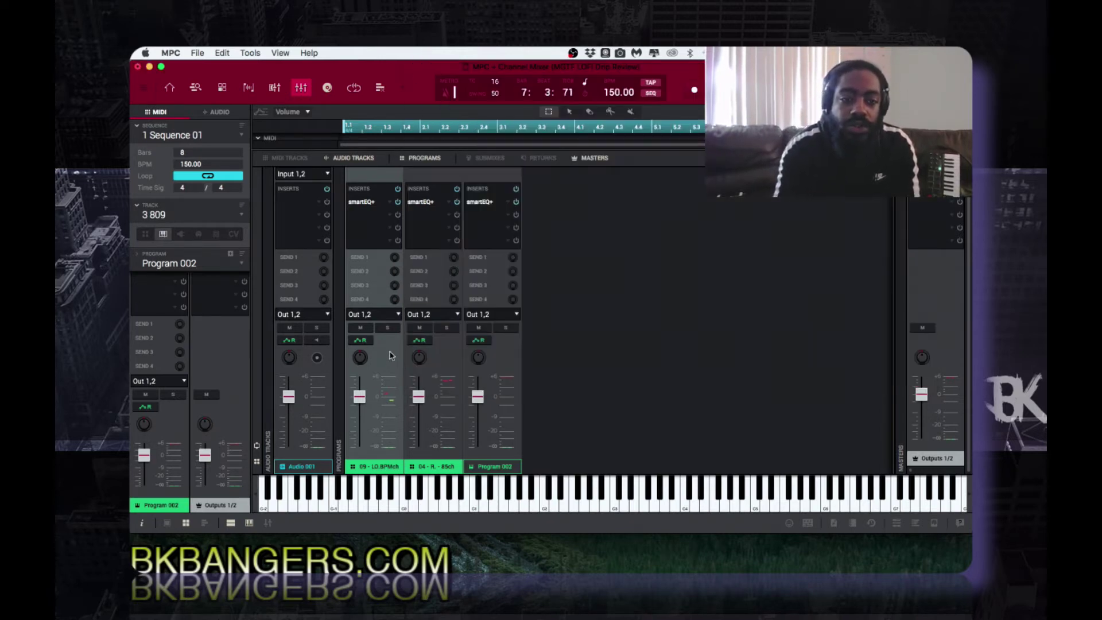
Step: Solo the first program channel (09) and open its smartEQ+ insert, placing the window where the EQ bands can be edited
{"action": "left_click", "coordinate": [390, 327]}
{"action": "left_click", "coordinate": [370, 203]}
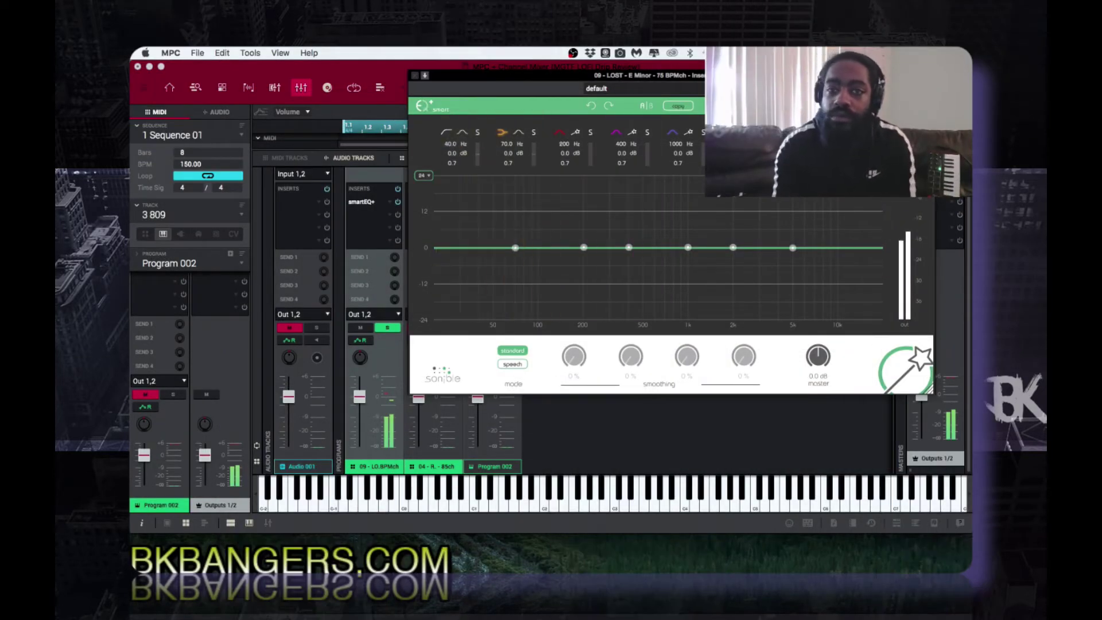
{"action": "left_click_drag", "start_coordinate": [788, 82], "coordinate": [705, 89]}
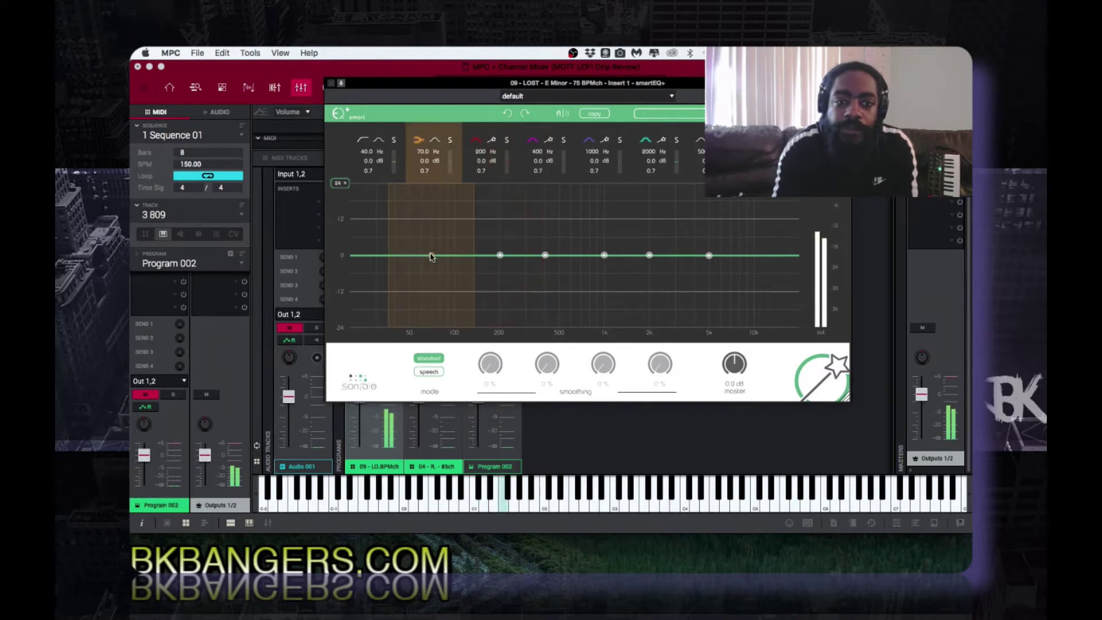
Step: Try a boost of about 9.4 dB on the 70 Hz shelf band and reset its gain
{"action": "left_click_drag", "start_coordinate": [431, 256], "coordinate": [431, 229]}
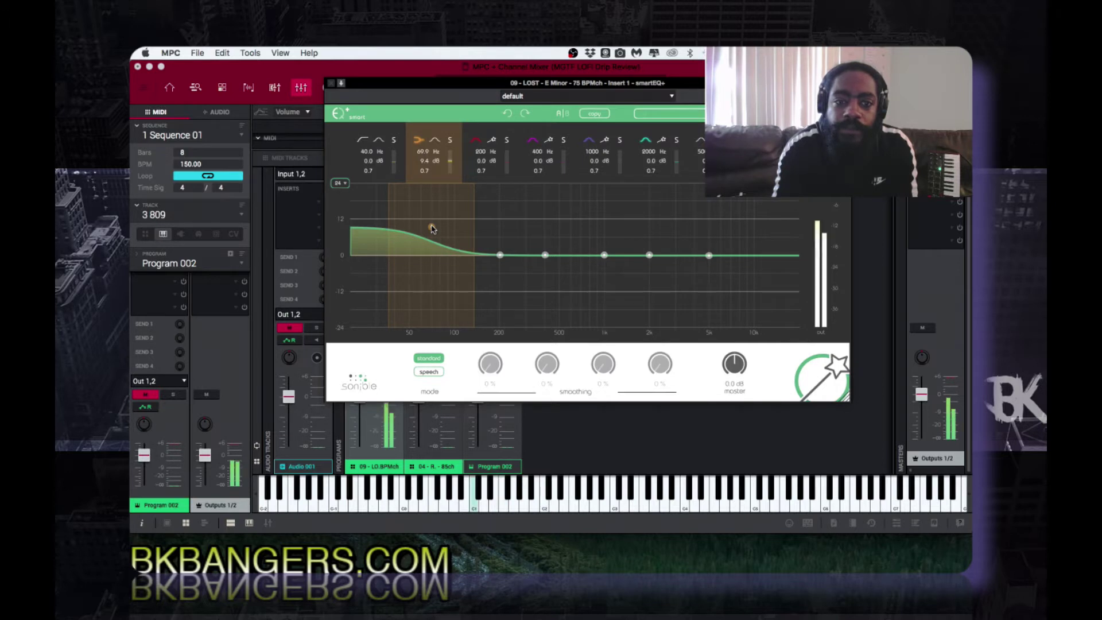
{"action": "double_click", "coordinate": [431, 229]}
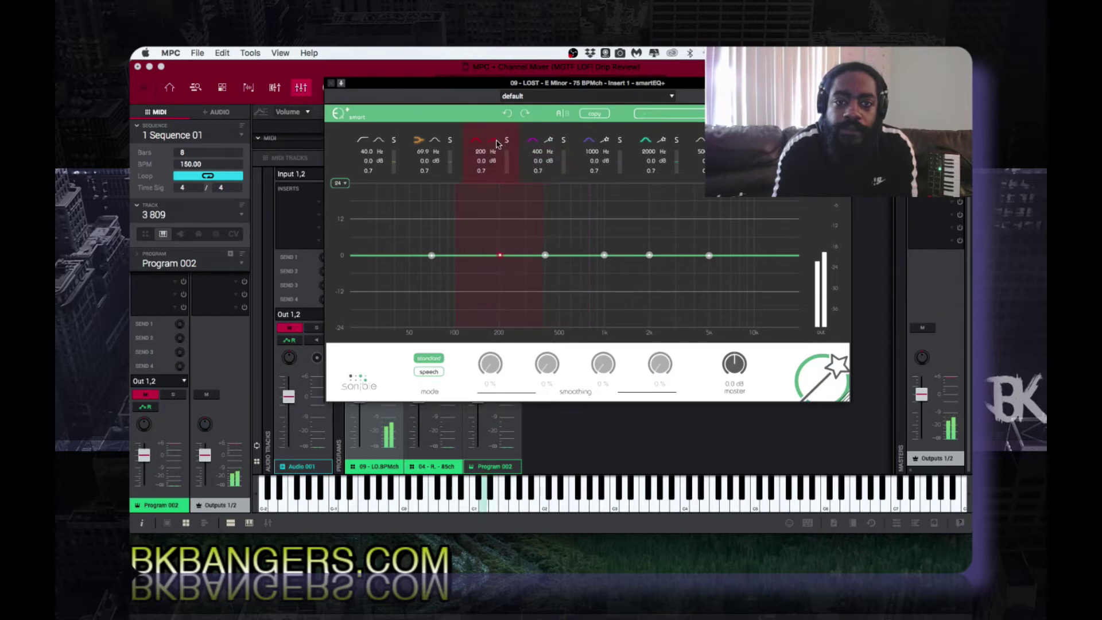
Step: Enable the smart filter on the 200 Hz band, try and reset its smoothing, and let it learn from the playing track
{"action": "left_click", "coordinate": [495, 142]}
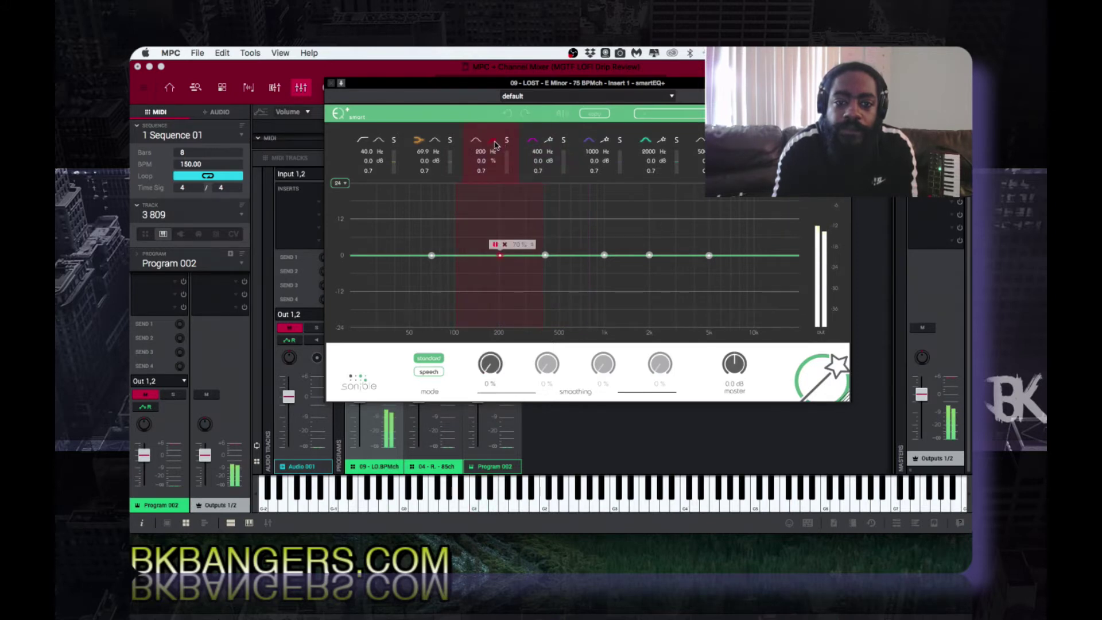
{"action": "left_click", "coordinate": [494, 142]}
{"action": "left_click_drag", "start_coordinate": [490, 368], "coordinate": [497, 323]}
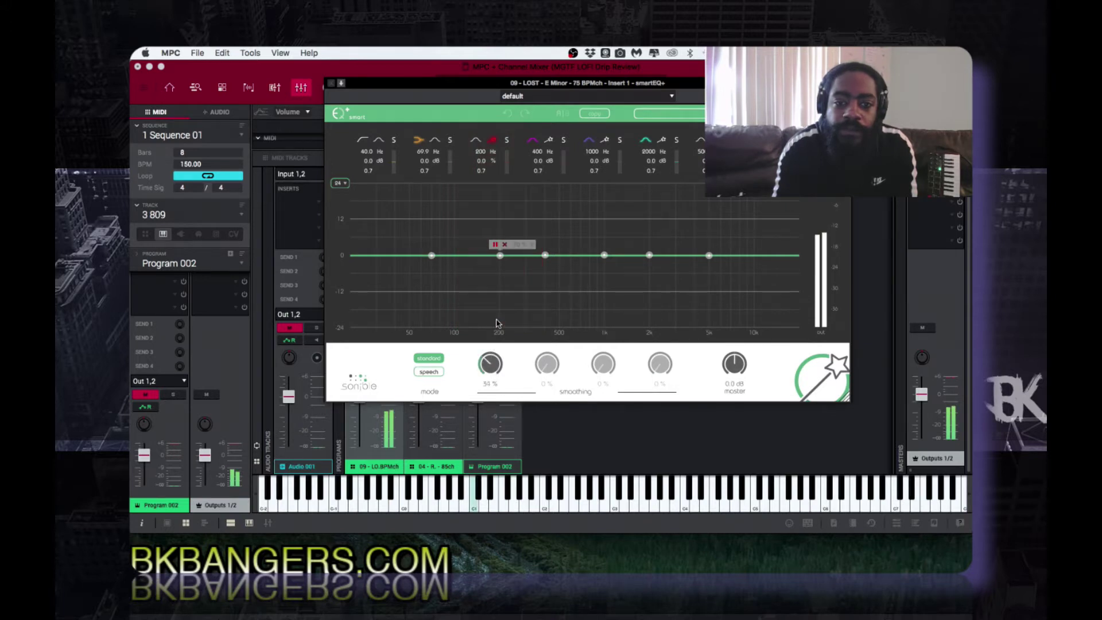
{"action": "double_click", "coordinate": [487, 367]}
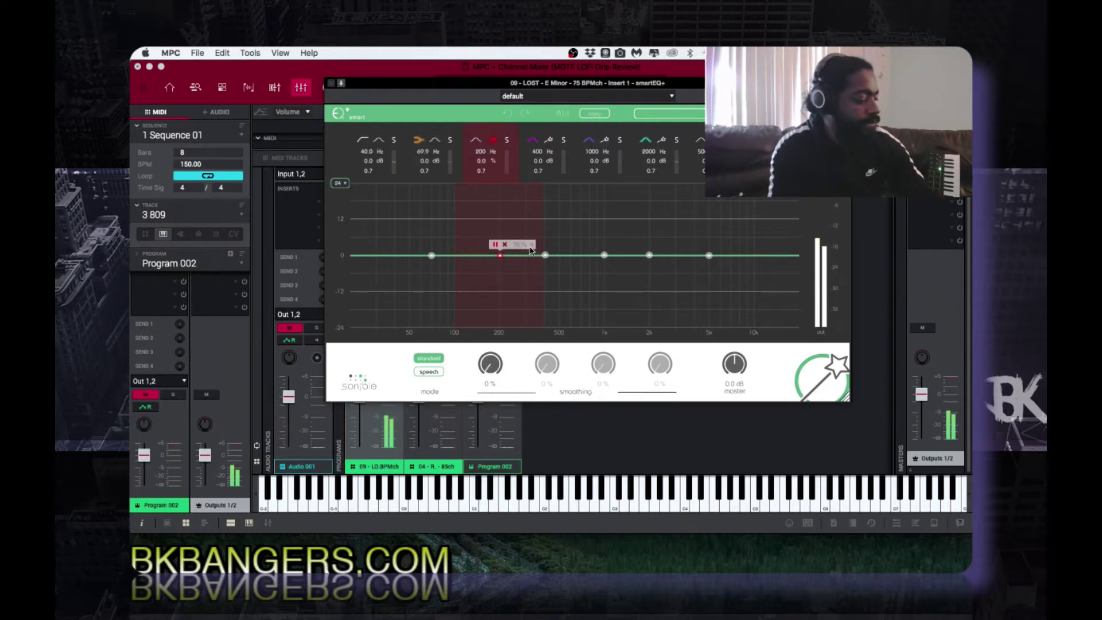
{"action": "left_click", "coordinate": [495, 244]}
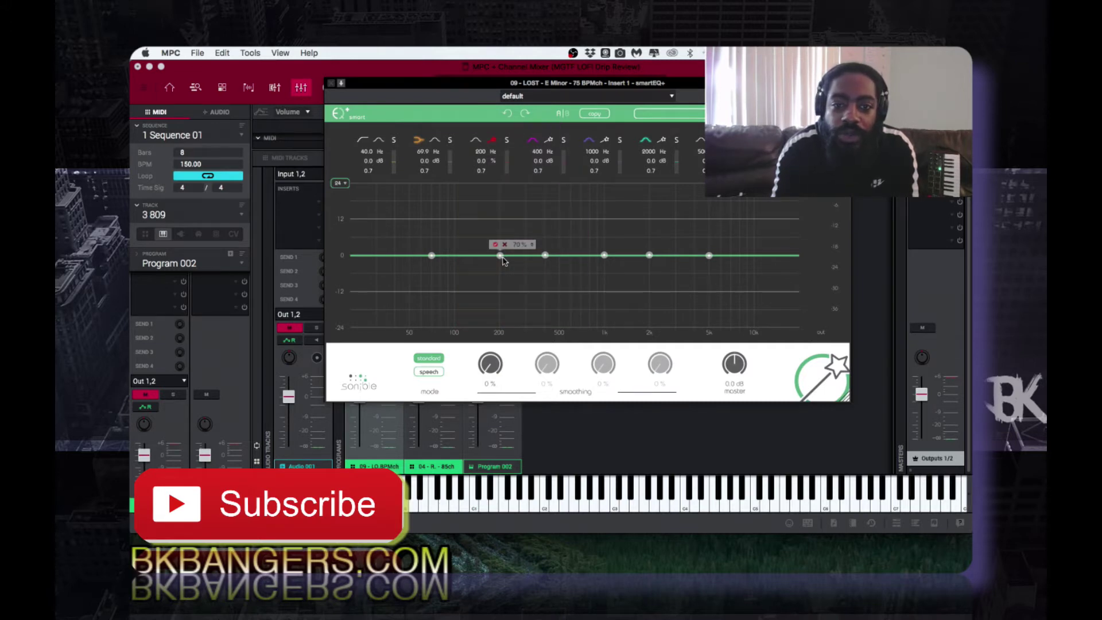
Step: Try the smart band at about 183 Hz with 48.2 % during playback, and at 175 Hz with -48.3 %
{"action": "left_click_drag", "start_coordinate": [501, 255], "coordinate": [495, 224]}
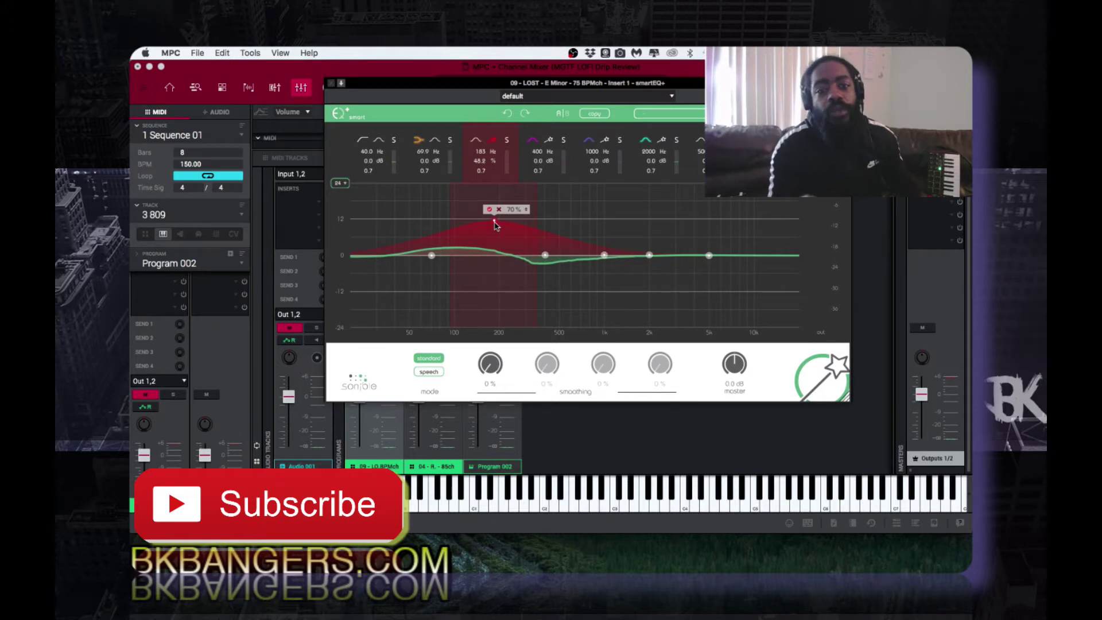
{"action": "key", "text": "space"}
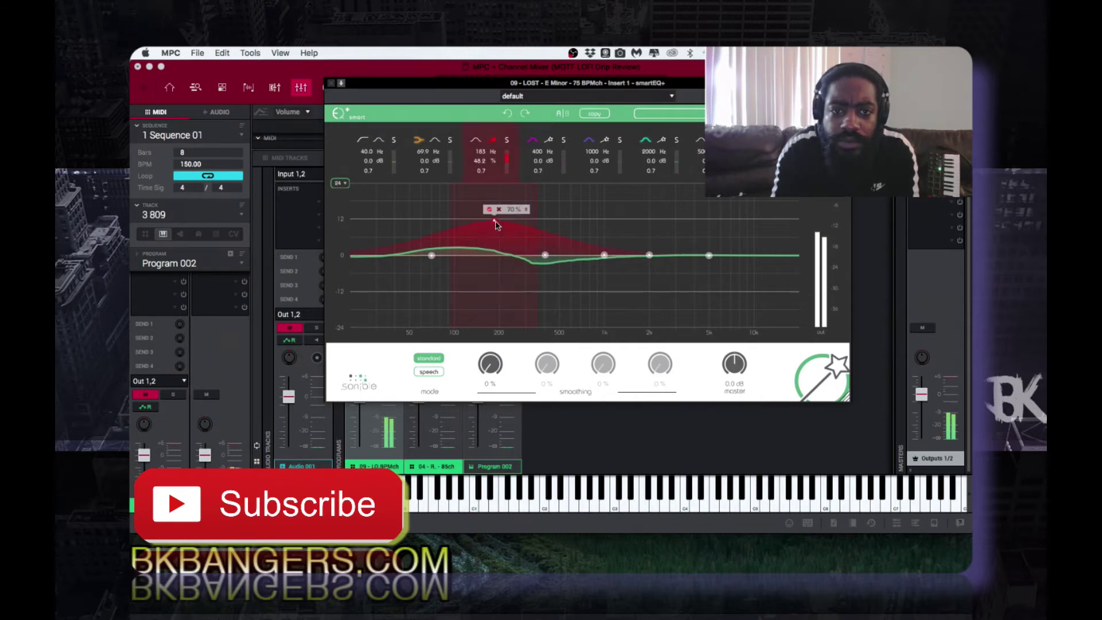
{"action": "left_click_drag", "start_coordinate": [494, 224], "coordinate": [490, 290]}
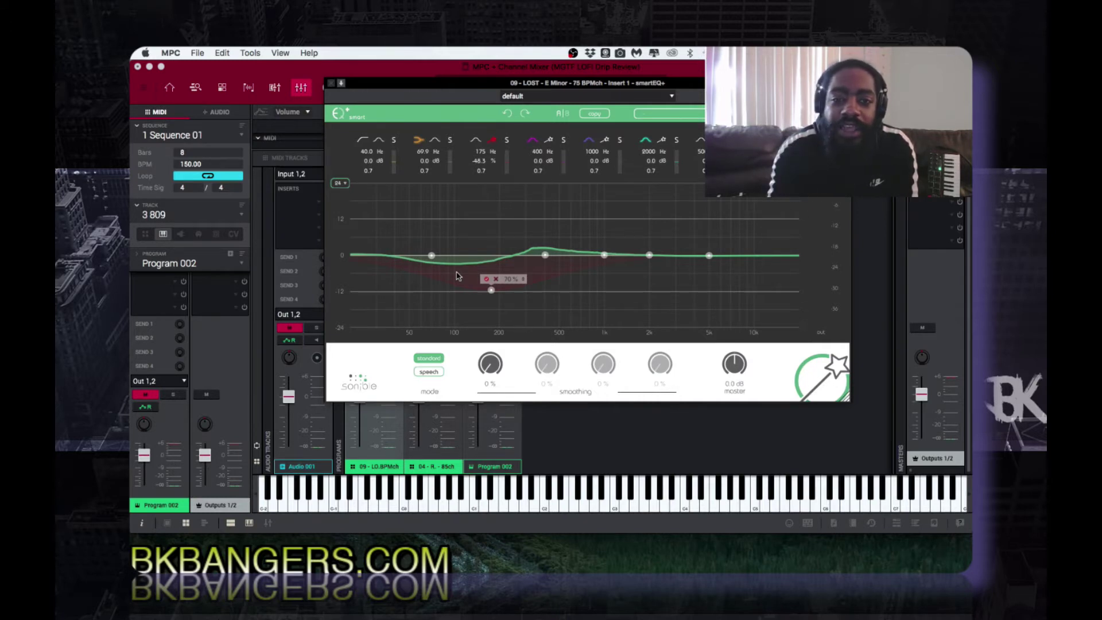
Step: Reposition the first smart band at about 182 Hz with -40.1 % and narrow it to a Q of about 1.4
{"action": "left_click_drag", "start_coordinate": [492, 292], "coordinate": [529, 299]}
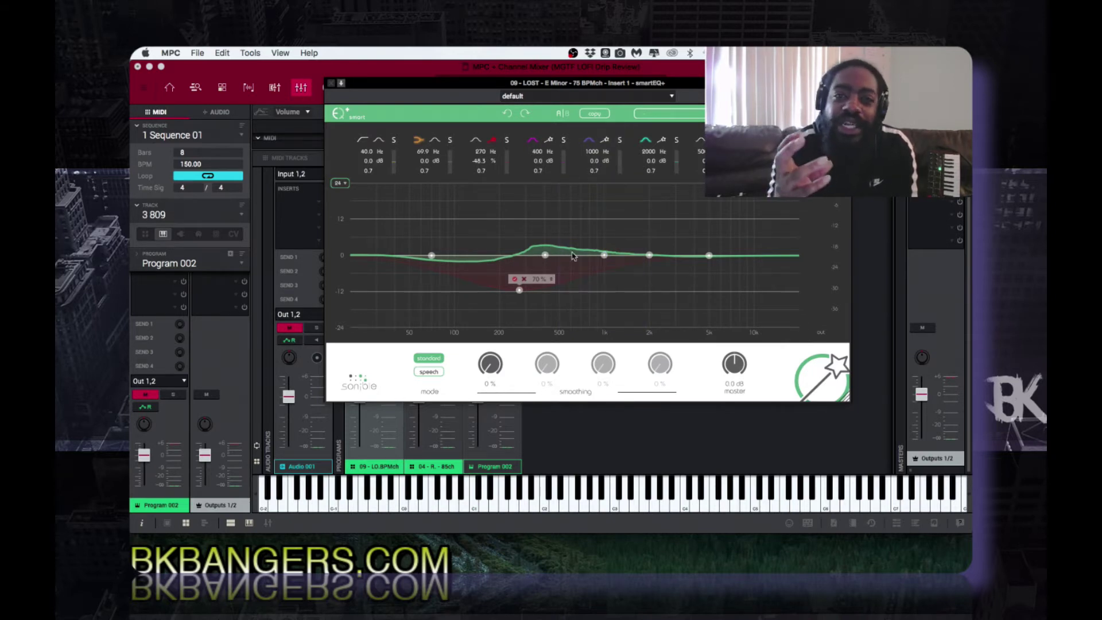
{"action": "left_click_drag", "start_coordinate": [519, 290], "coordinate": [493, 284]}
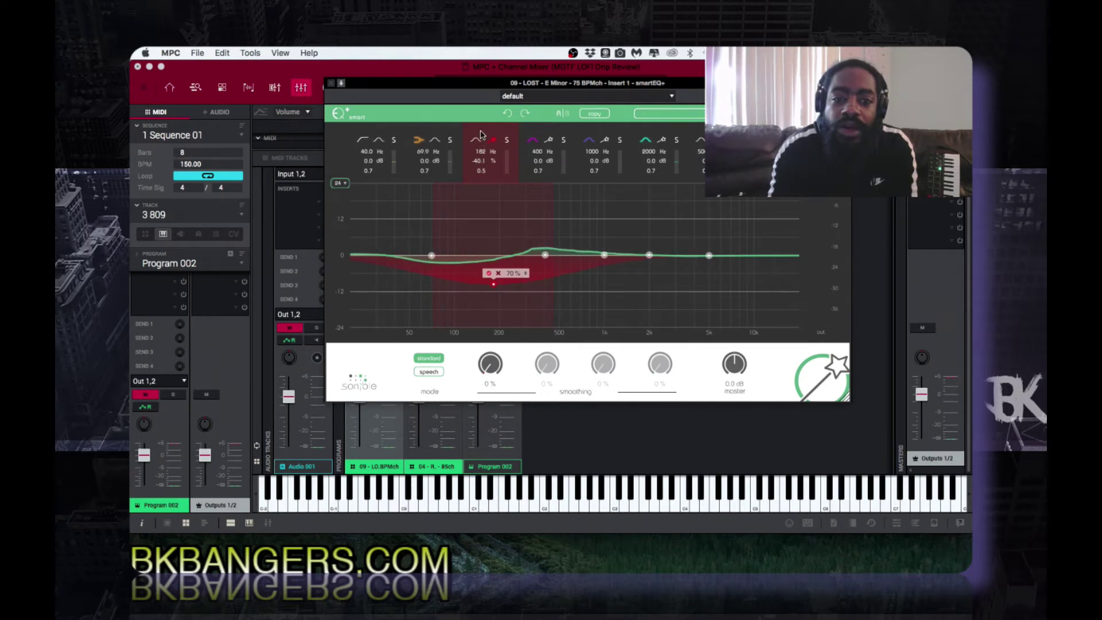
{"action": "left_click_drag", "start_coordinate": [481, 200], "coordinate": [486, 248]}
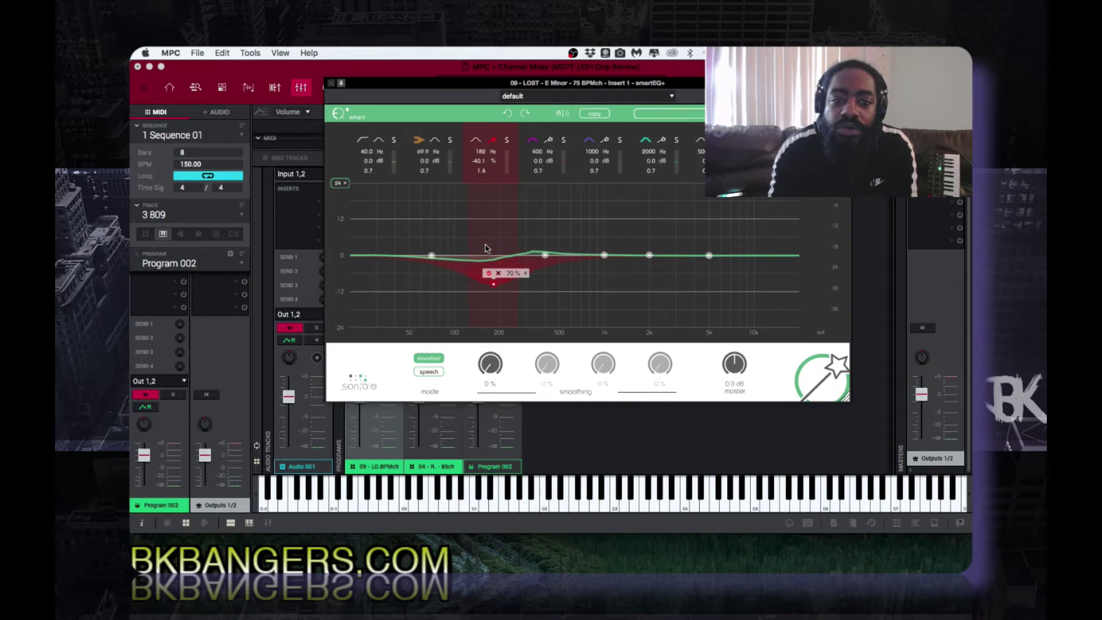
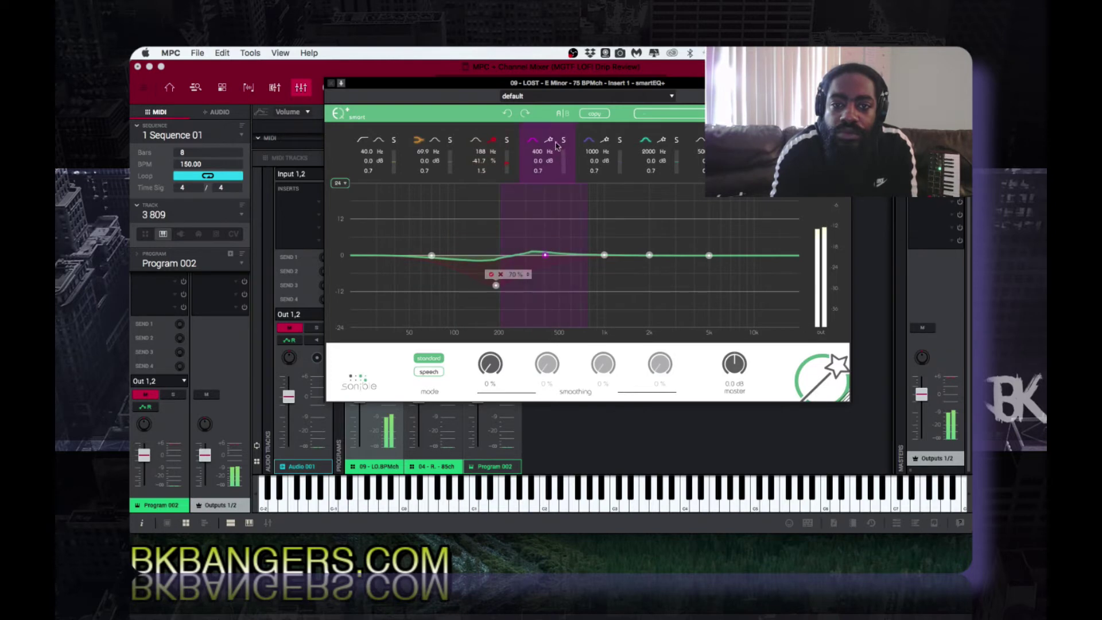
Step: Enable the smart filter on the 400 Hz band and raise it to about 25.4 % at 565 Hz
{"action": "left_click", "coordinate": [551, 141]}
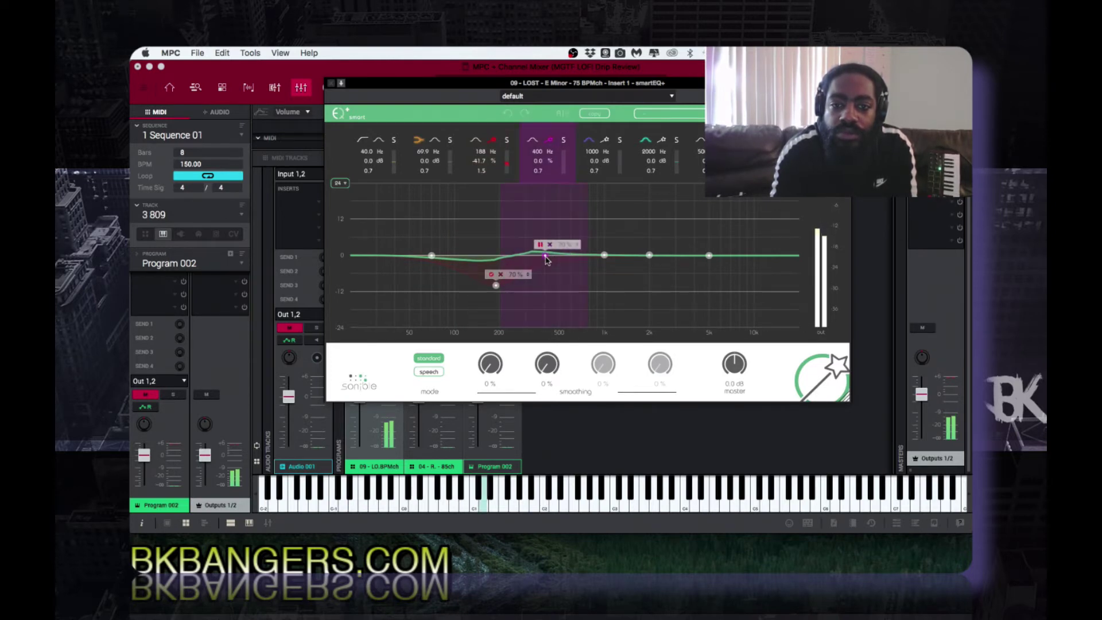
{"action": "left_click_drag", "start_coordinate": [545, 259], "coordinate": [567, 235]}
Step: Set the smoothing of the four smart bands to about 17 %, 31 %, 17 % and 19 %, checking them during playback
{"action": "left_click_drag", "start_coordinate": [547, 363], "coordinate": [652, 369]}
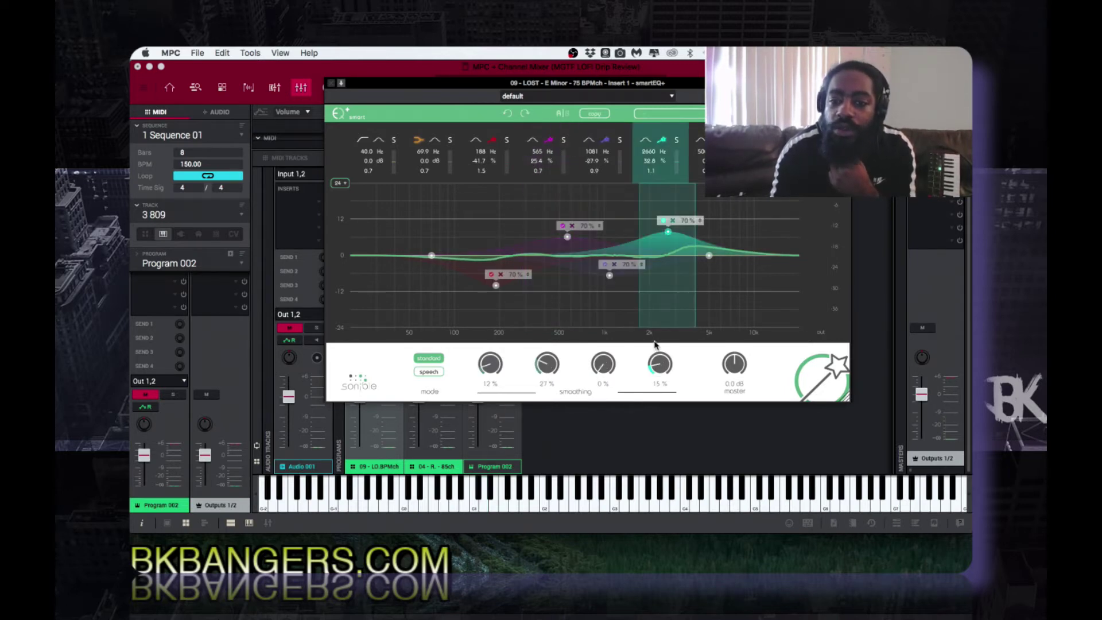
{"action": "left_click_drag", "start_coordinate": [659, 365], "coordinate": [661, 367]}
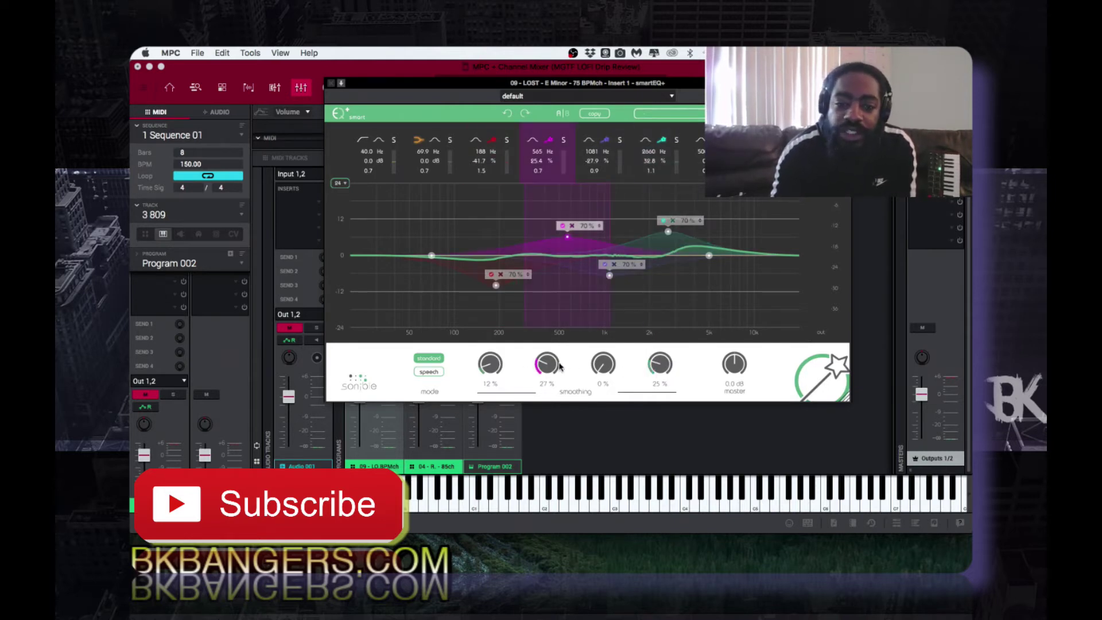
{"action": "key", "text": "space"}
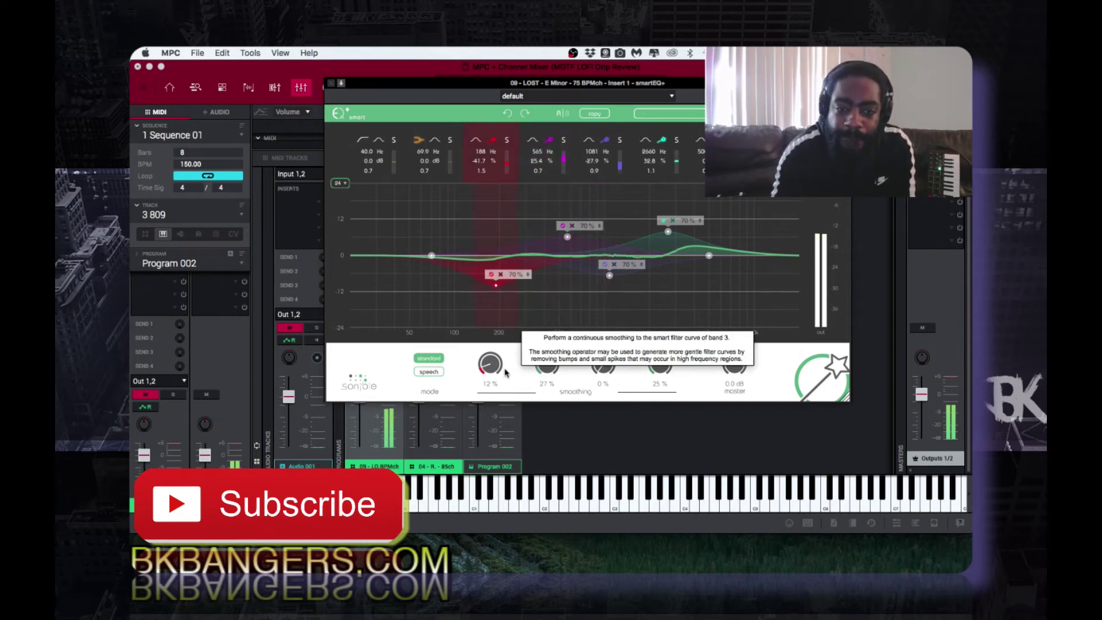
{"action": "left_click_drag", "start_coordinate": [489, 367], "coordinate": [489, 361]}
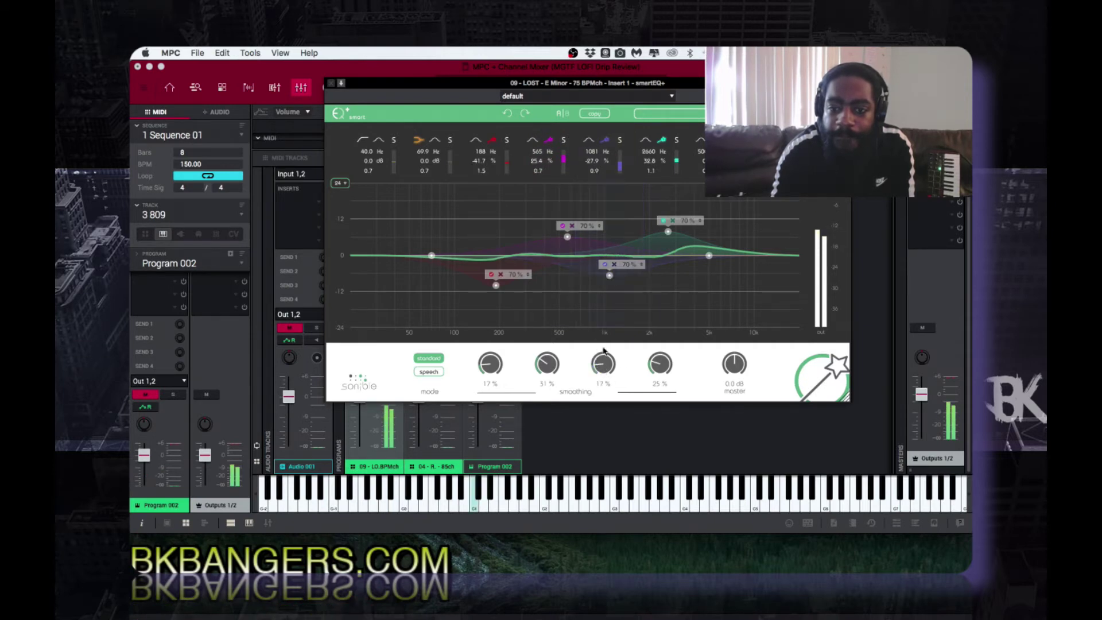
{"action": "left_click_drag", "start_coordinate": [656, 370], "coordinate": [656, 375]}
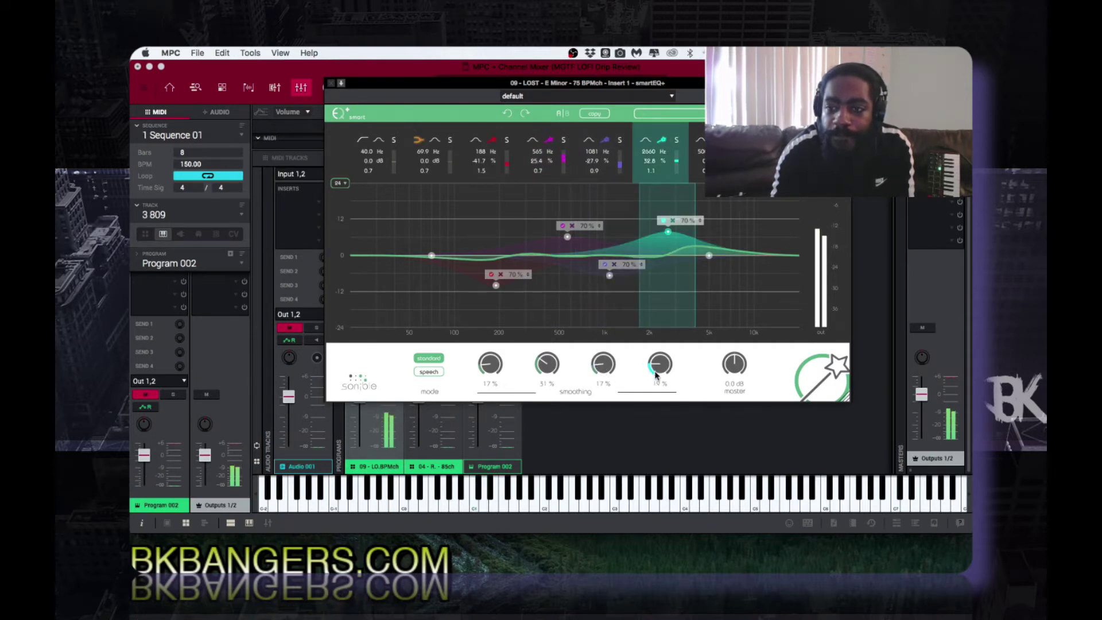
Step: Compare the speech mode with the standard mode by switching between them twice, ending on standard
{"action": "left_click", "coordinate": [436, 372]}
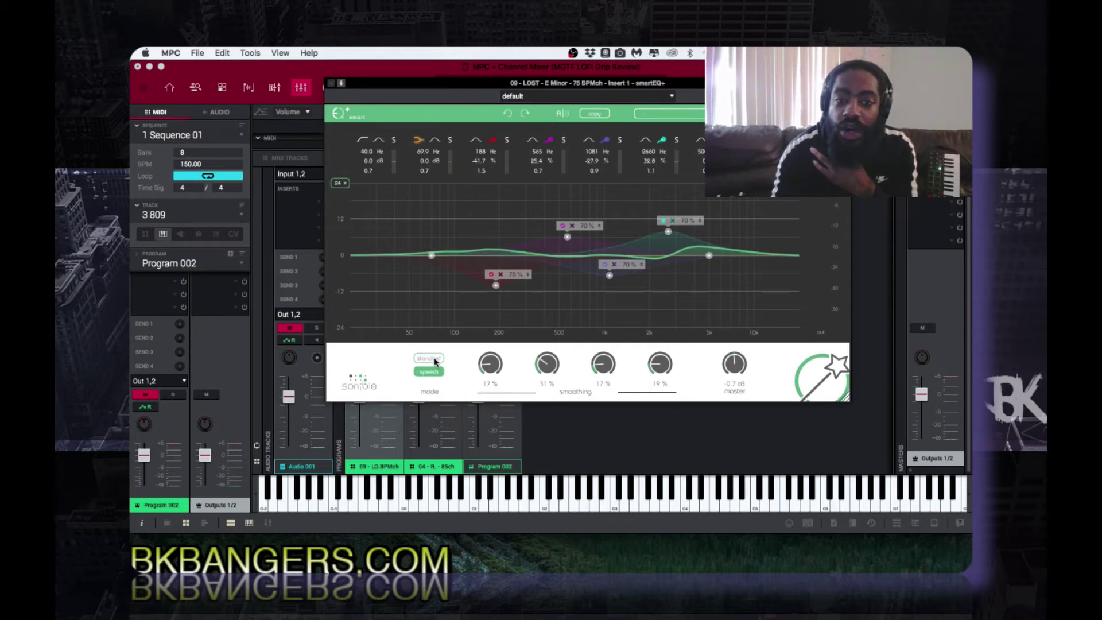
{"action": "left_click", "coordinate": [434, 357]}
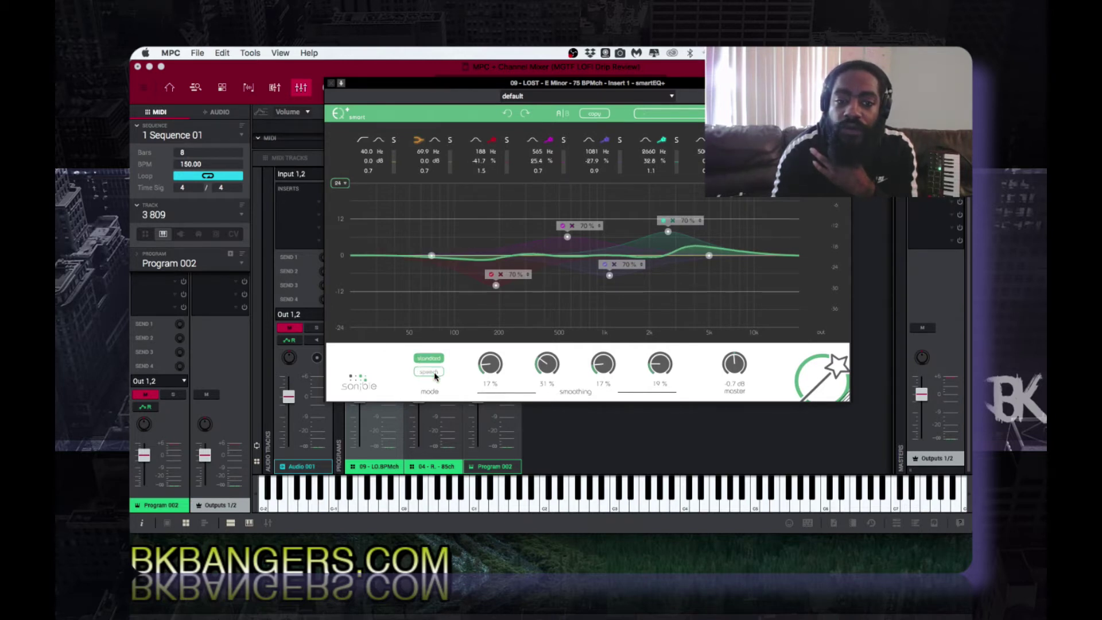
{"action": "left_click", "coordinate": [434, 372]}
{"action": "left_click", "coordinate": [429, 358]}
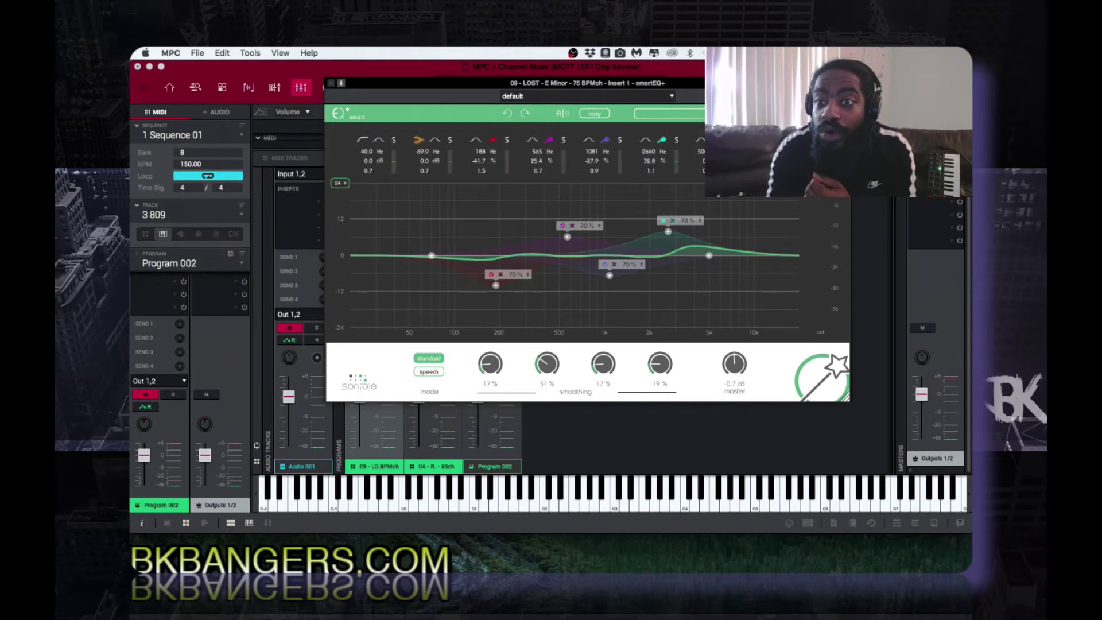
Step: Listen to the equalized channel, stop playback and close the smartEQ+ window
{"action": "left_click", "coordinate": [532, 233]}
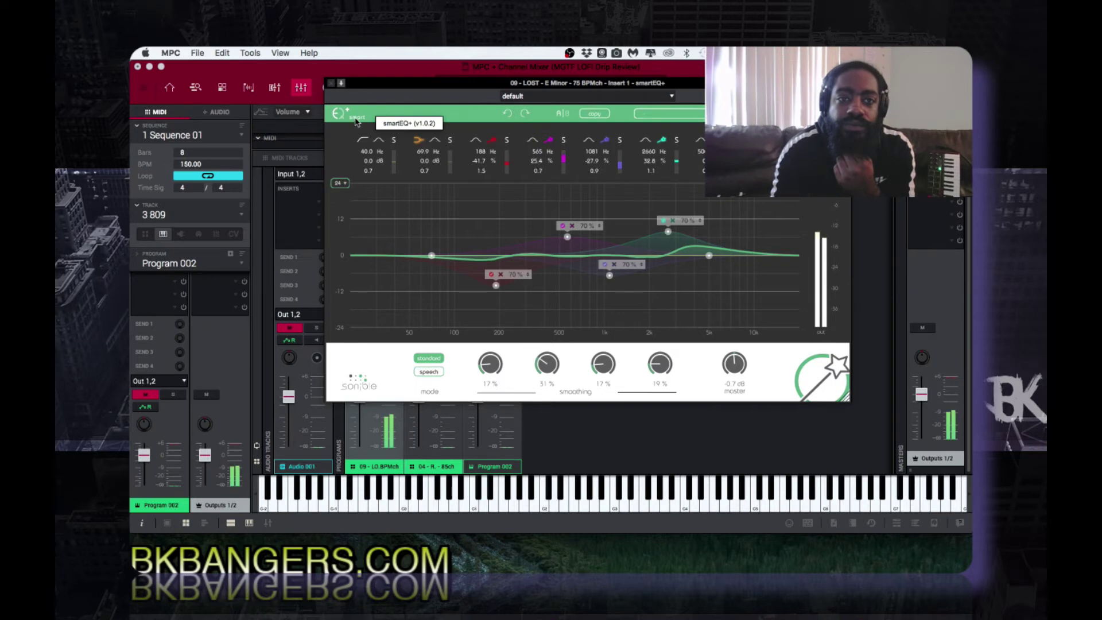
{"action": "key", "text": "space"}
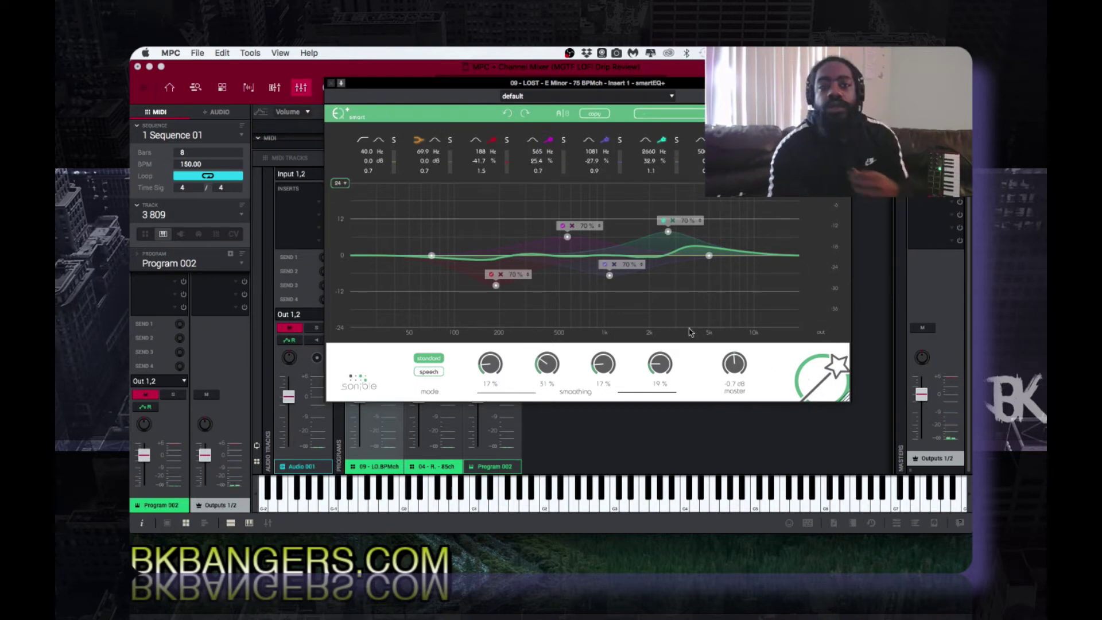
{"action": "left_click", "coordinate": [330, 83]}
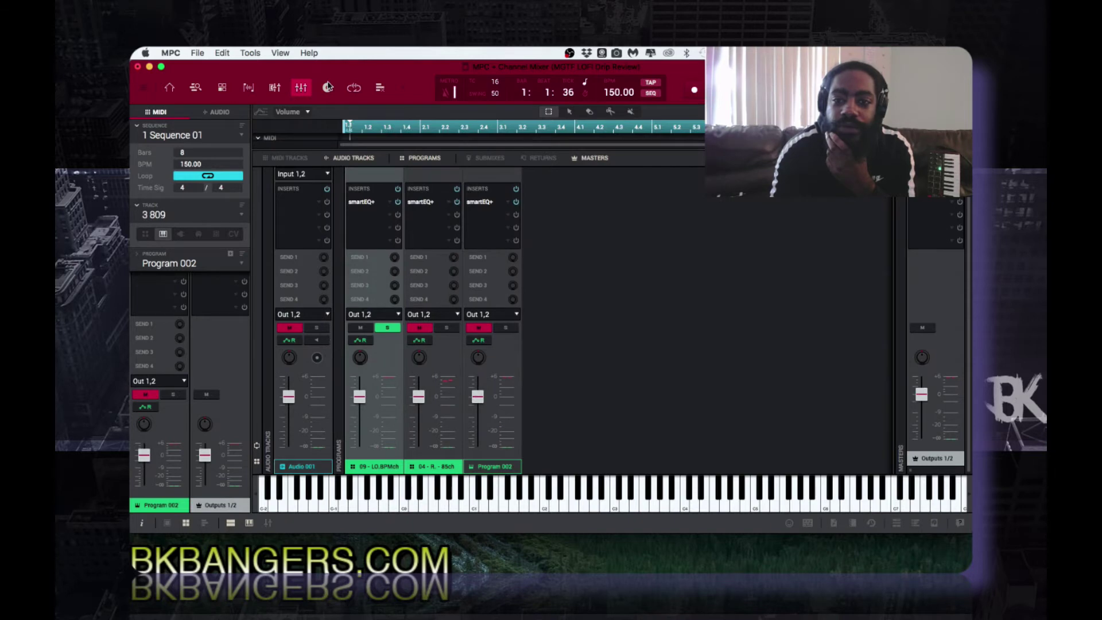
Step: Remove the solo from the first program channel (09) and solo the second program channel (04) instead
{"action": "left_click", "coordinate": [423, 330]}
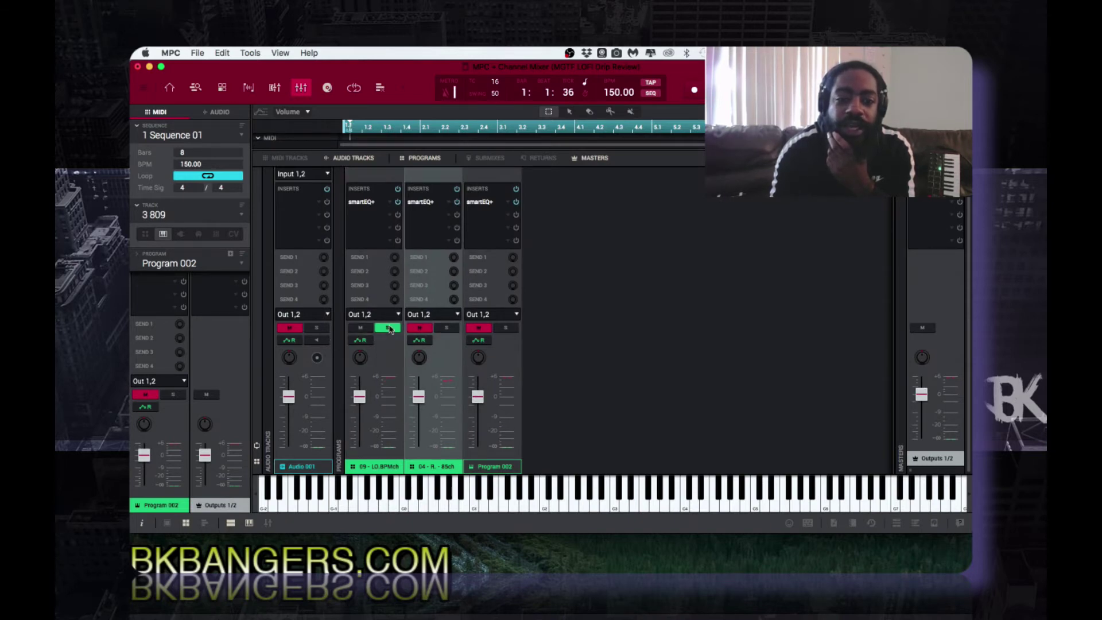
{"action": "left_click", "coordinate": [388, 327]}
{"action": "left_click", "coordinate": [446, 328]}
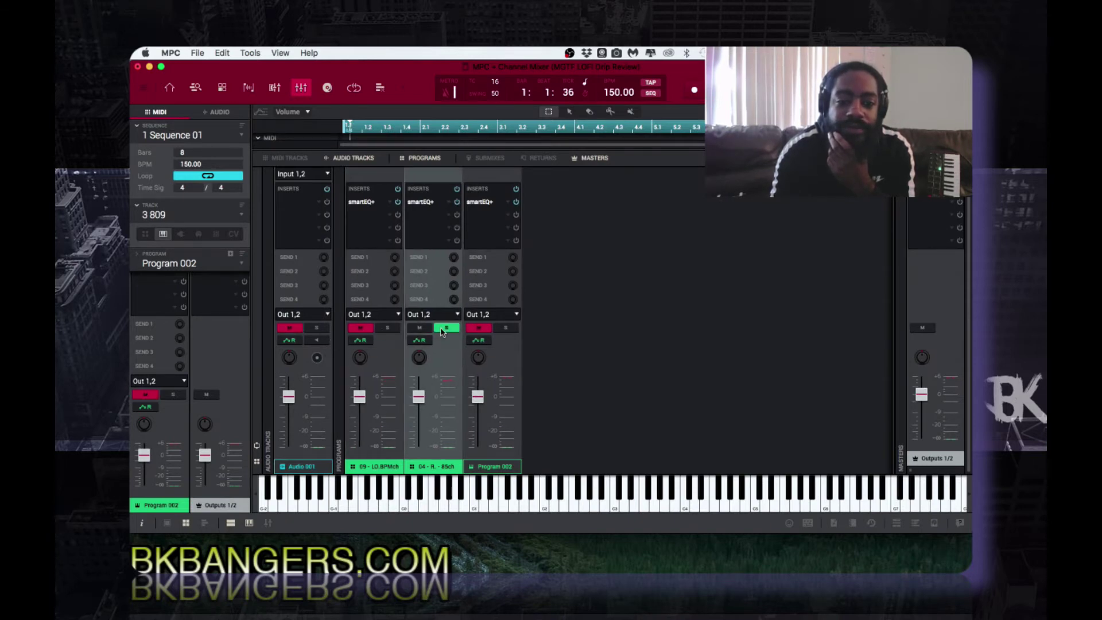
{"action": "left_click", "coordinate": [449, 328]}
{"action": "left_click", "coordinate": [423, 329]}
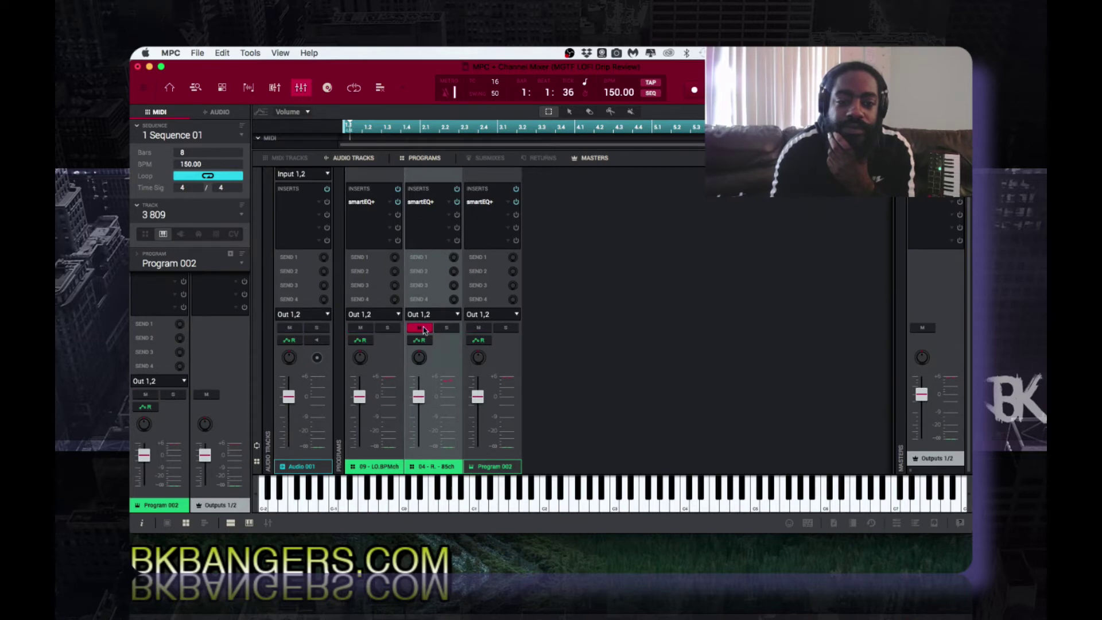
{"action": "left_click", "coordinate": [446, 327]}
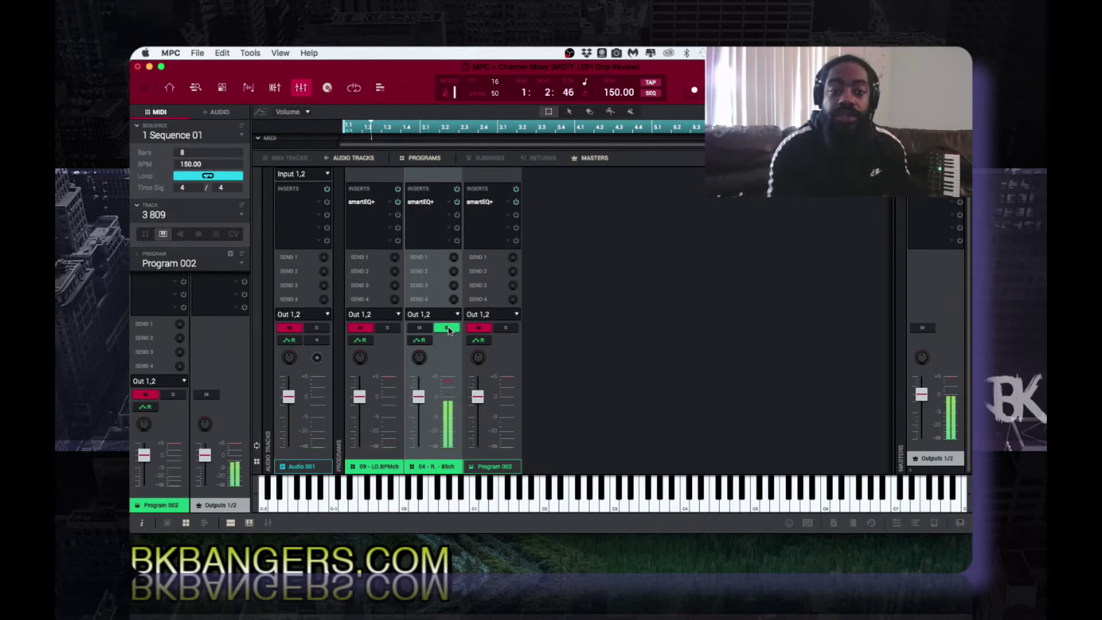
Step: In the 04 channel's smartEQ+, set the low shelf to 3.4 dB at 62.8 Hz and try a high-shelf cut slightly above 5 kHz
{"action": "double_click", "coordinate": [431, 203]}
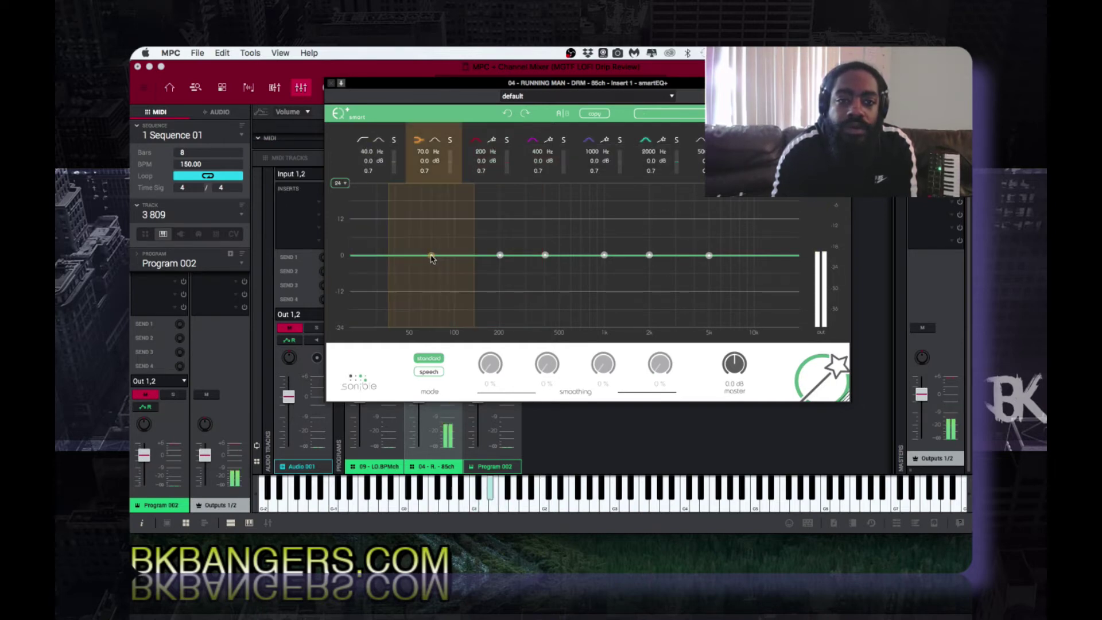
{"action": "left_click_drag", "start_coordinate": [432, 256], "coordinate": [426, 303]}
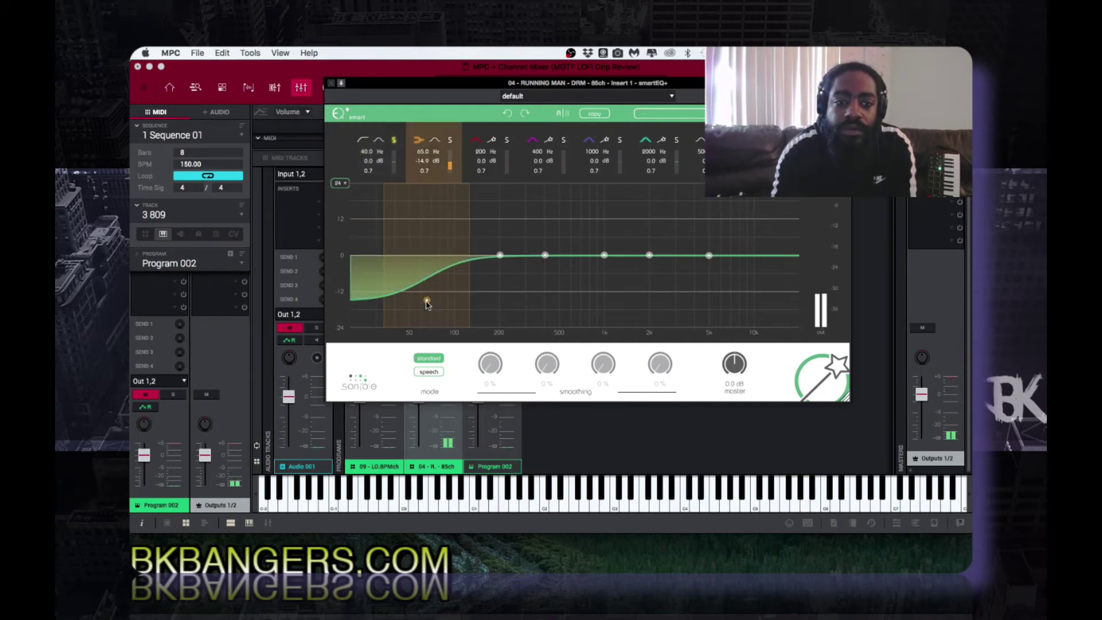
{"action": "left_click_drag", "start_coordinate": [426, 300], "coordinate": [425, 245]}
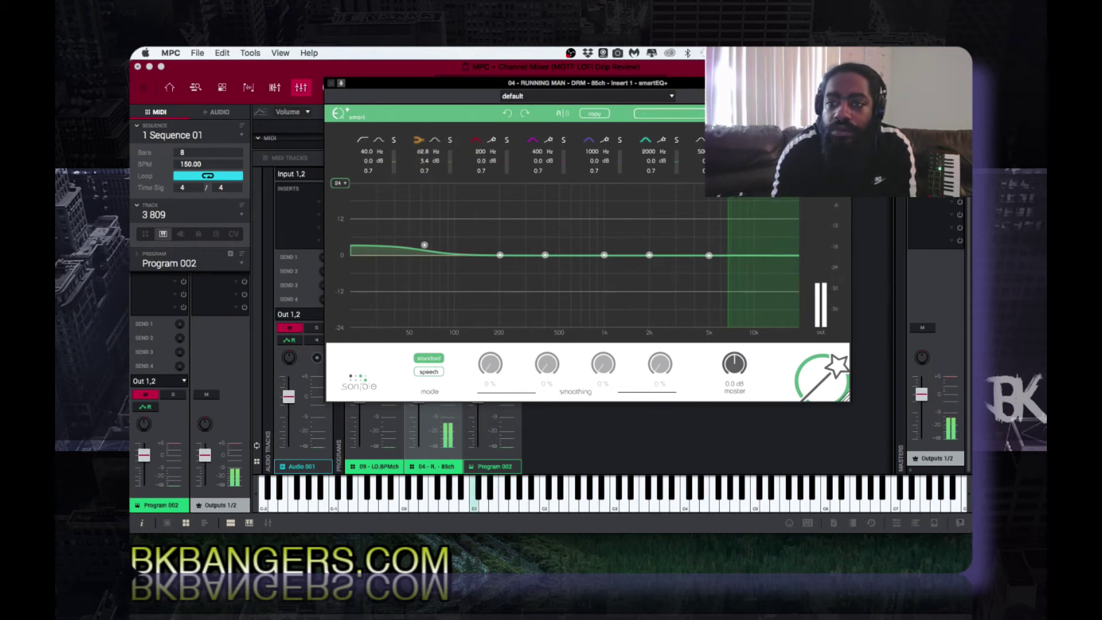
{"action": "mouse_move", "coordinate": [709, 255]}
{"action": "left_mouse_down"}
{"action": "mouse_move", "coordinate": [714, 221]}
{"action": "mouse_move", "coordinate": [714, 295]}
{"action": "left_mouse_up"}
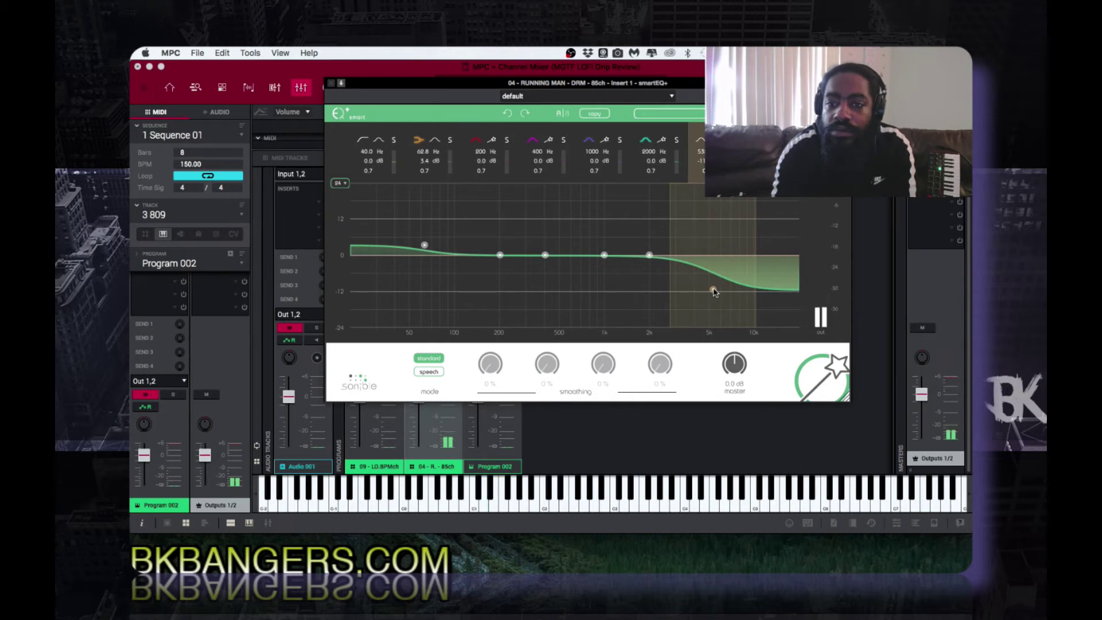
{"action": "left_click_drag", "start_coordinate": [715, 292], "coordinate": [716, 282]}
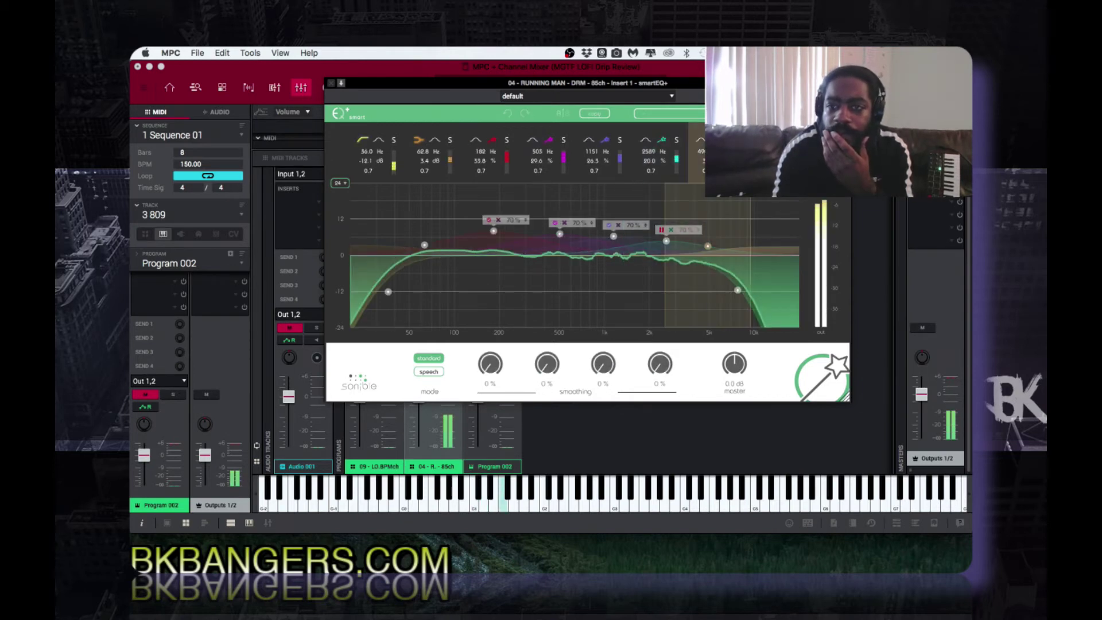
Step: Have the 2589 Hz smart band learn the signal and set the four bands' smoothing to about 20 %, 27 %, 18 % and 19 %
{"action": "left_click", "coordinate": [661, 229]}
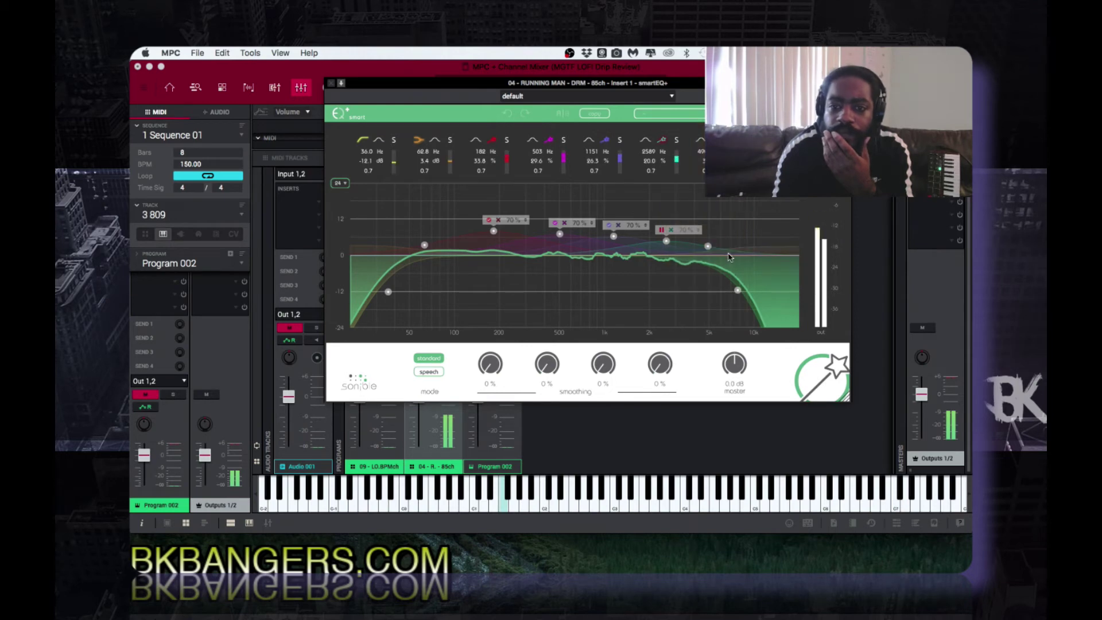
{"action": "left_click_drag", "start_coordinate": [488, 371], "coordinate": [489, 338]}
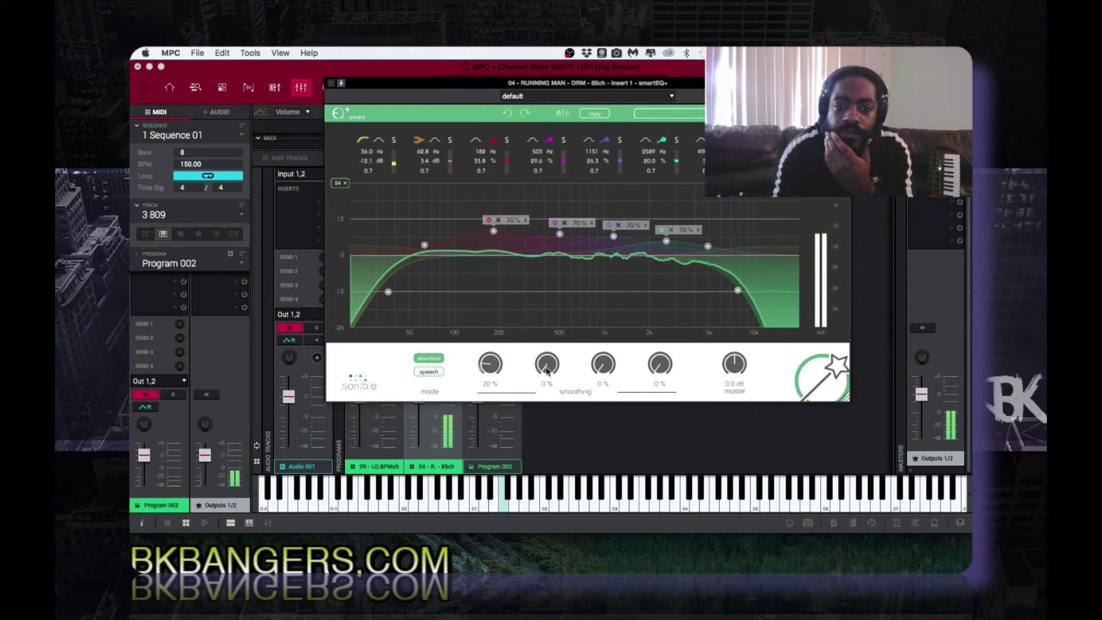
{"action": "left_click_drag", "start_coordinate": [547, 371], "coordinate": [534, 333]}
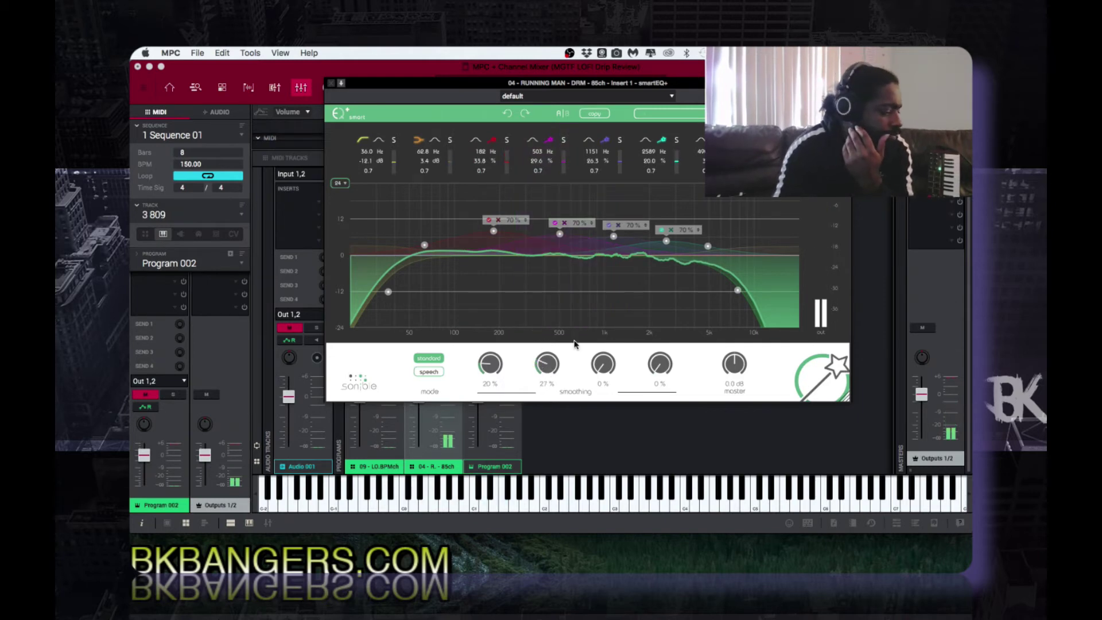
{"action": "left_click_drag", "start_coordinate": [601, 363], "coordinate": [655, 336]}
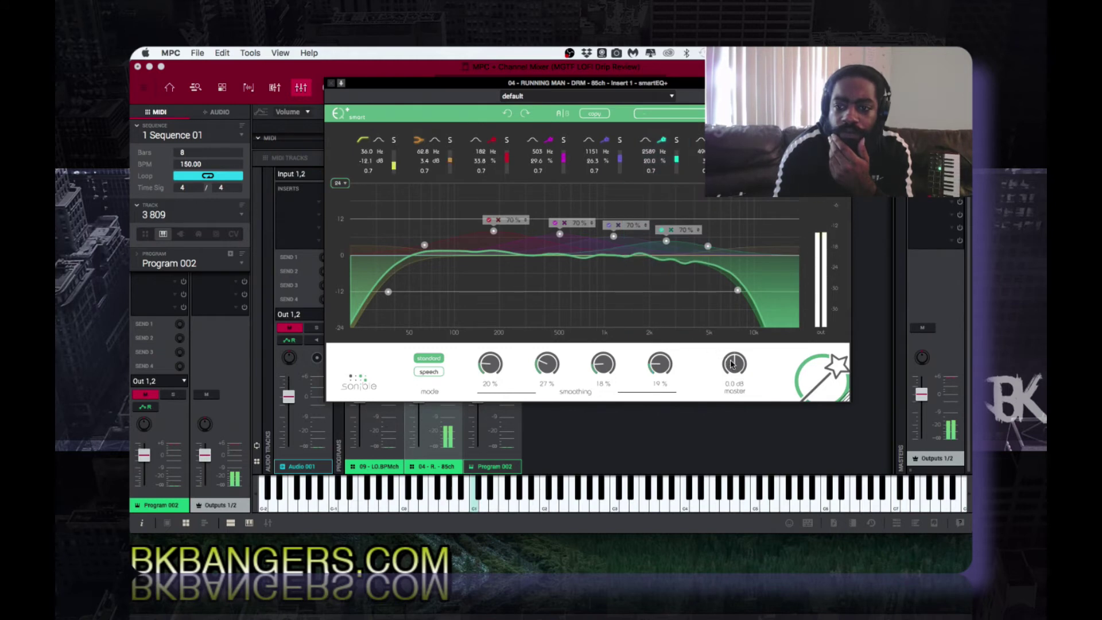
Step: Lower the plugin's master level to -2.5 dB and close the smartEQ+ window
{"action": "left_click_drag", "start_coordinate": [730, 359], "coordinate": [731, 369]}
{"action": "scroll", "coordinate": [732, 372], "scroll_direction": "down", "scroll_amount": 1}
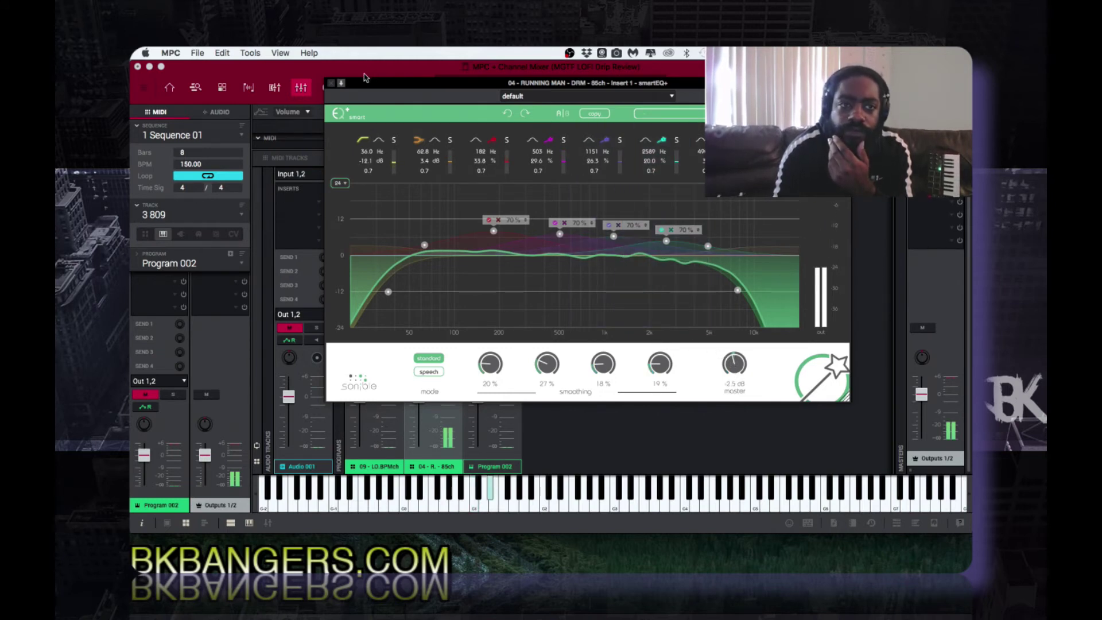
{"action": "left_click", "coordinate": [332, 84]}
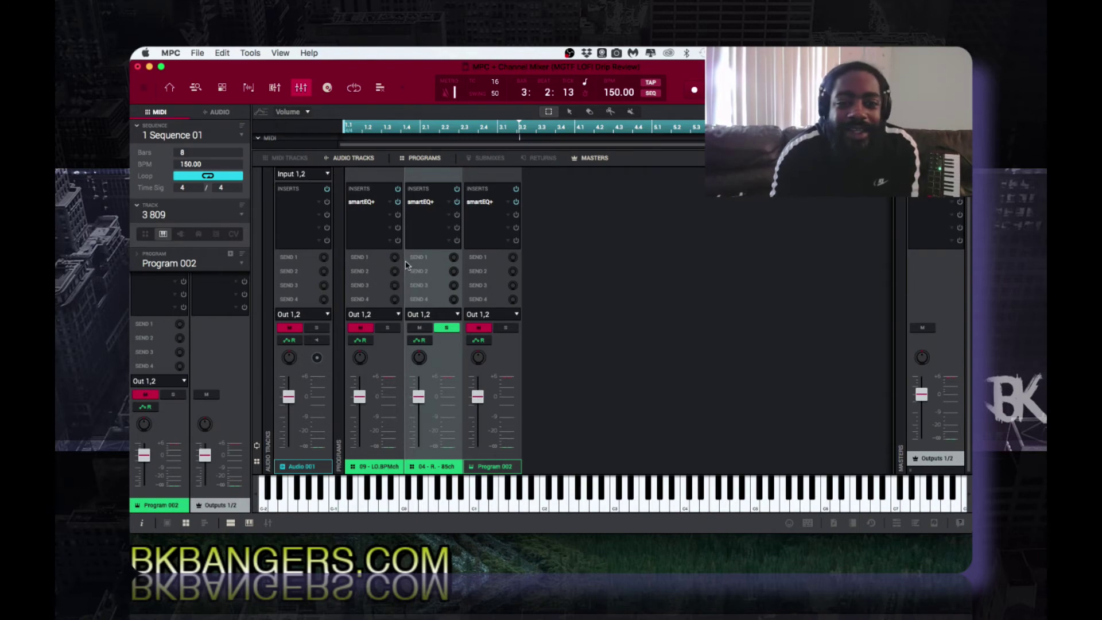
Step: Move the solo from program channel 04 to Program 002 and open the smartEQ+ insert on Program 002
{"action": "left_click", "coordinate": [447, 330]}
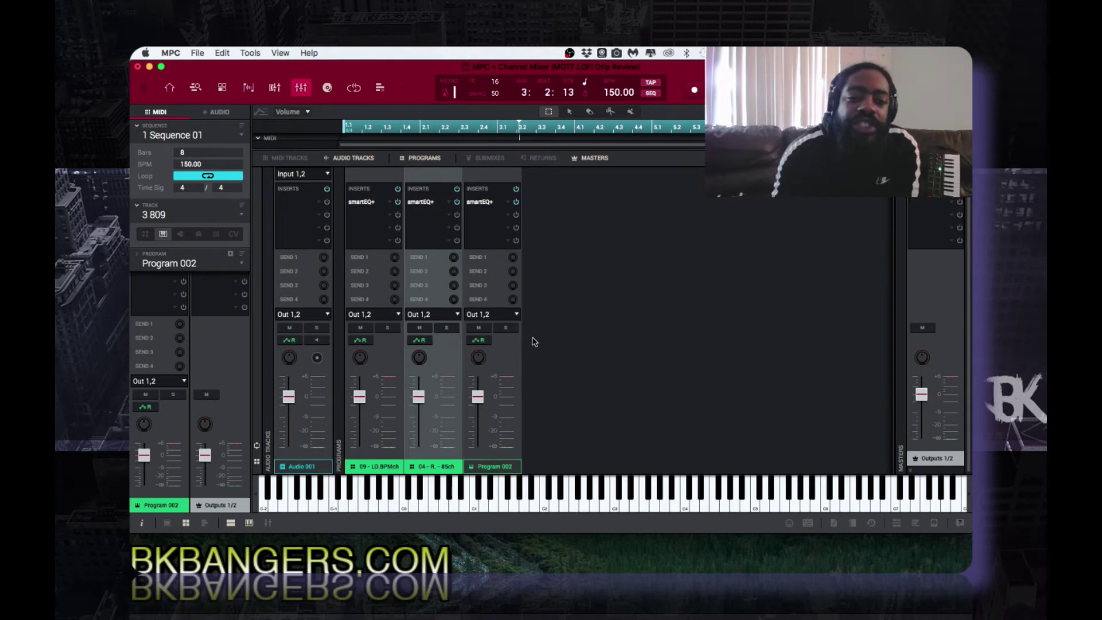
{"action": "left_click", "coordinate": [505, 329]}
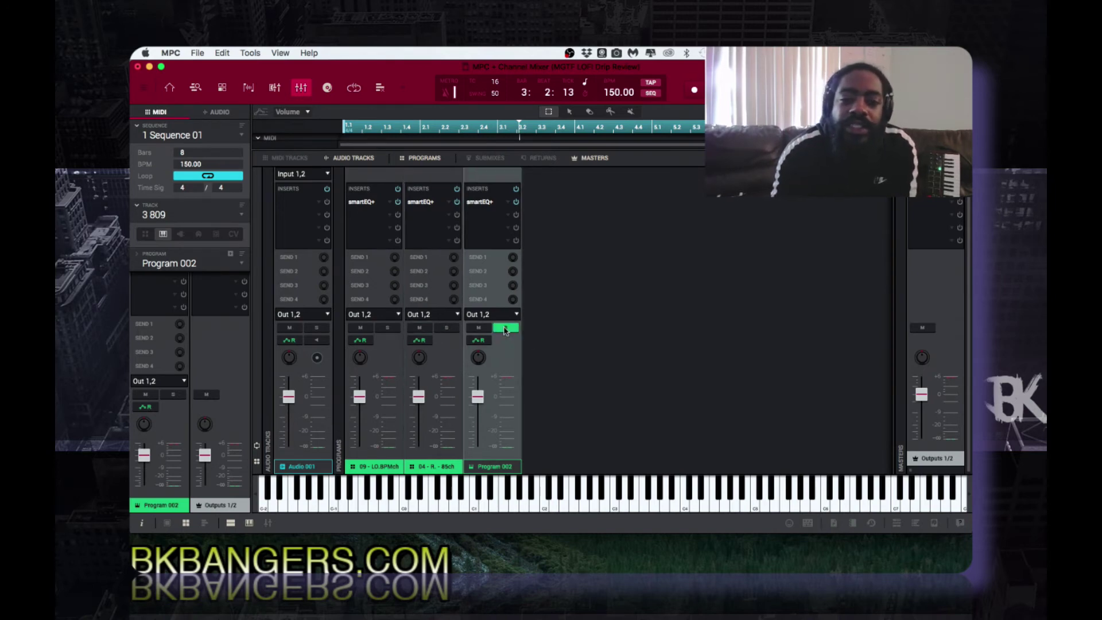
{"action": "double_click", "coordinate": [479, 202]}
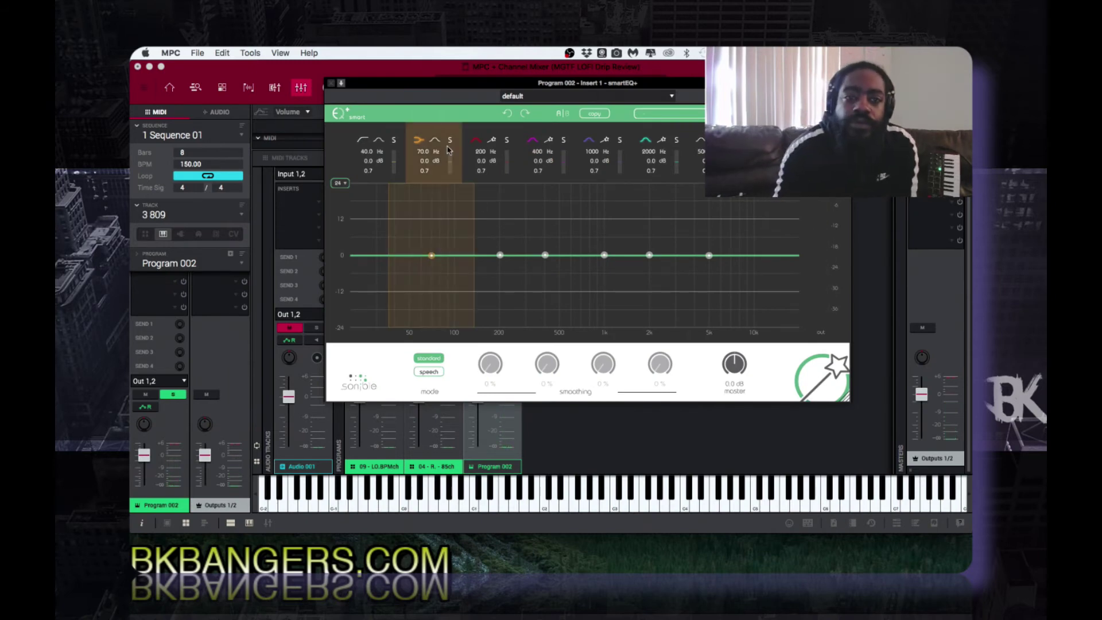
Step: Solo and enable the first band as a low cut at 38.9 Hz, -12.9 dB, and set the low shelf to 5.0 dB at 65.7 Hz
{"action": "left_click", "coordinate": [394, 141]}
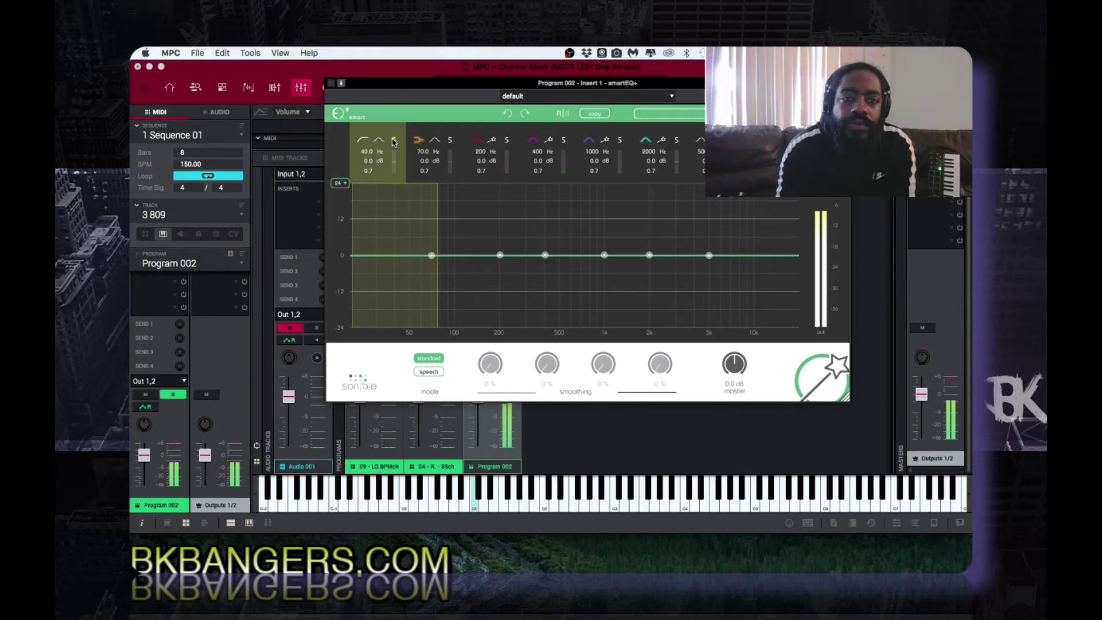
{"action": "left_click", "coordinate": [362, 142]}
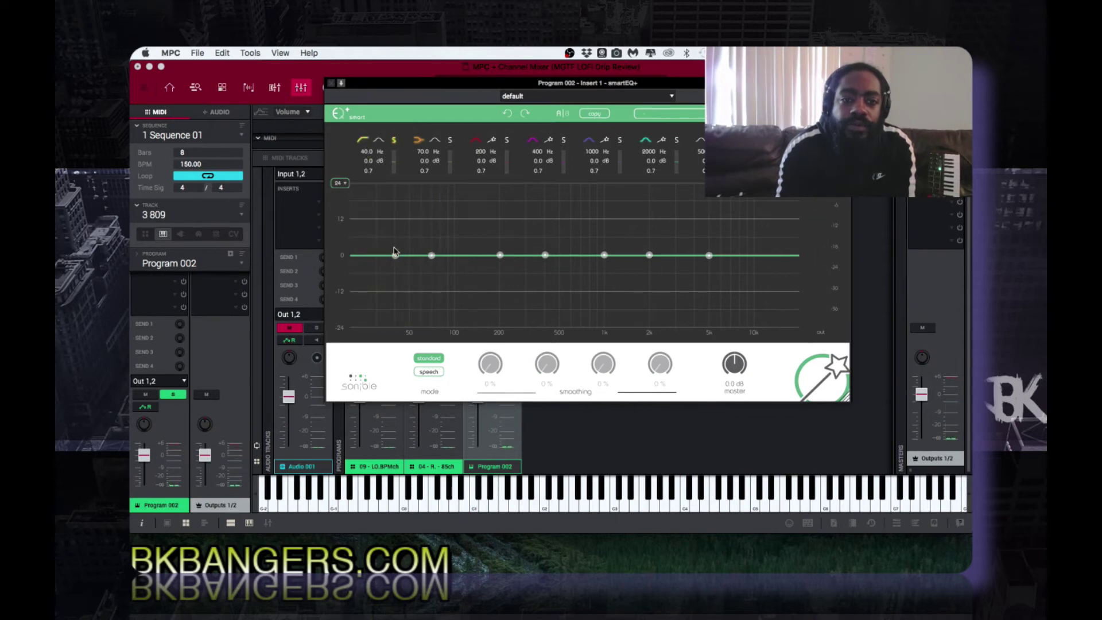
{"action": "mouse_move", "coordinate": [394, 256]}
{"action": "left_mouse_down"}
{"action": "mouse_move", "coordinate": [417, 290]}
{"action": "mouse_move", "coordinate": [468, 306]}
{"action": "mouse_move", "coordinate": [393, 294]}
{"action": "left_mouse_up"}
{"action": "mouse_move", "coordinate": [432, 255]}
{"action": "left_mouse_down"}
{"action": "mouse_move", "coordinate": [415, 234]}
{"action": "mouse_move", "coordinate": [426, 241]}
{"action": "left_mouse_up"}
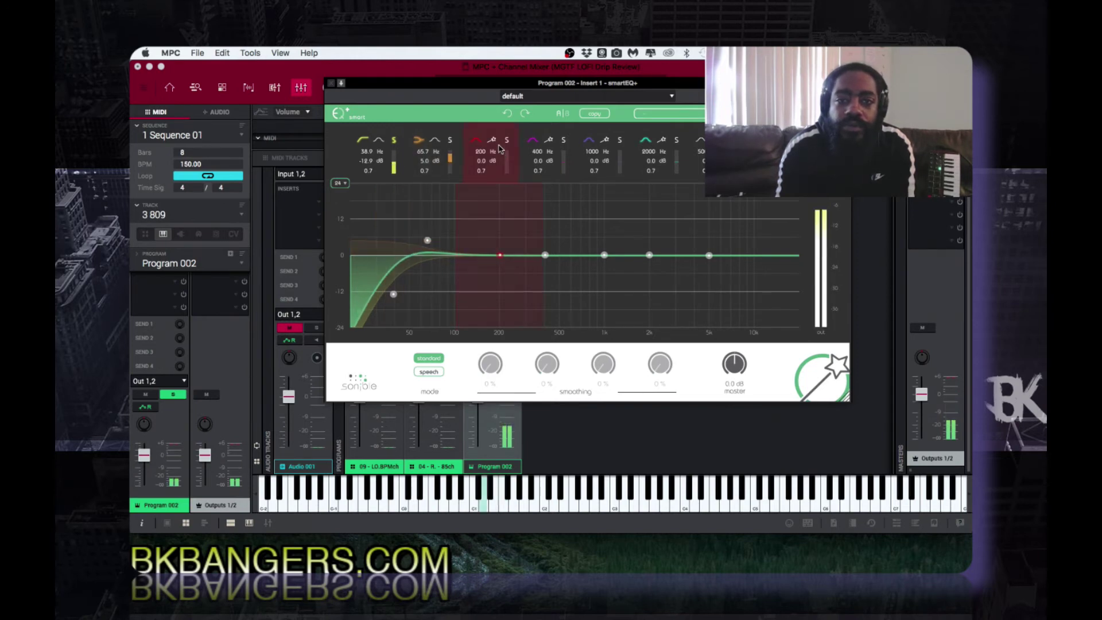
Step: Turn the 200 Hz band into a smart band, play the beat for it to learn, and move it to 118 Hz at 70.9 %
{"action": "left_click", "coordinate": [495, 141]}
{"action": "key", "text": "space"}
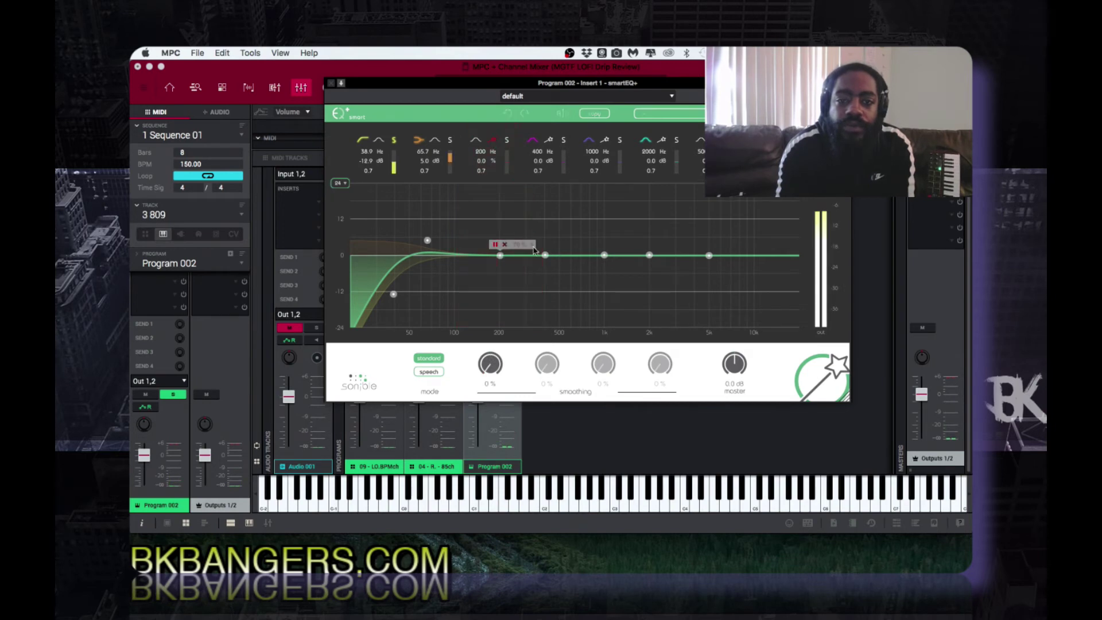
{"action": "mouse_move", "coordinate": [502, 260]}
{"action": "left_mouse_down"}
{"action": "mouse_move", "coordinate": [491, 205]}
{"action": "mouse_move", "coordinate": [466, 207]}
{"action": "left_mouse_up"}
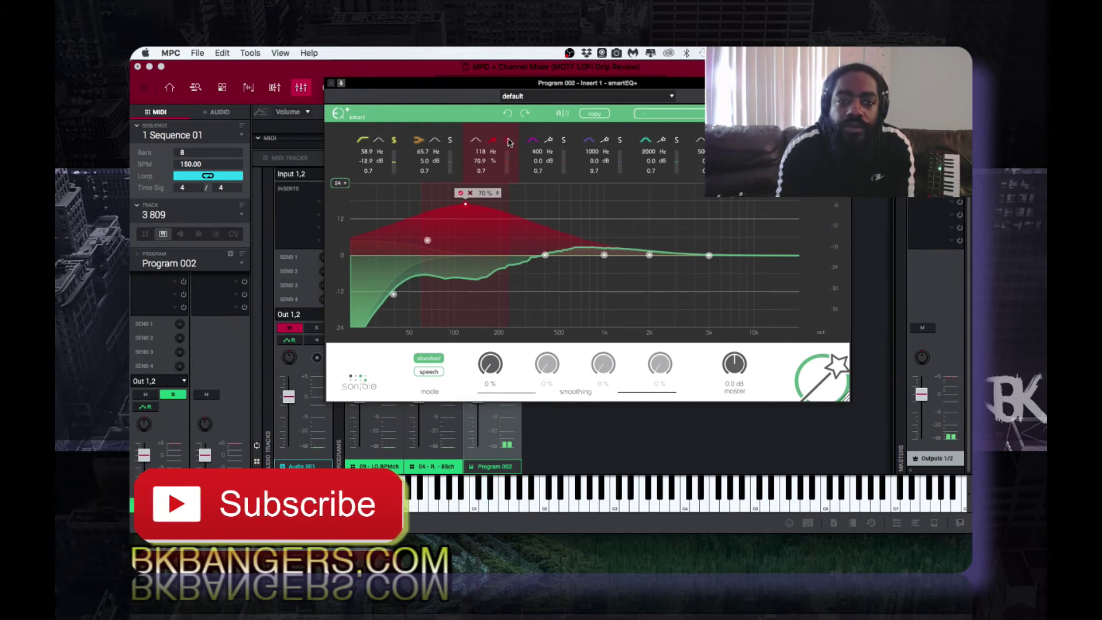
Step: Remove the solo from the first band, then reduce the red smart band's strength and shift it slightly higher in frequency
{"action": "left_click", "coordinate": [394, 142]}
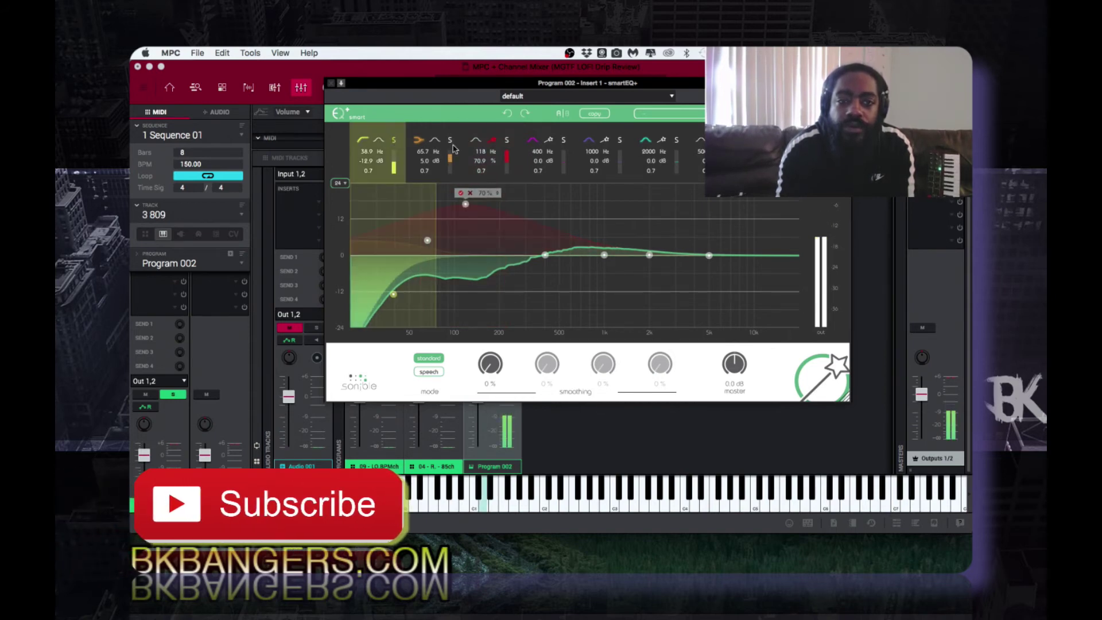
{"action": "left_click_drag", "start_coordinate": [466, 206], "coordinate": [482, 241]}
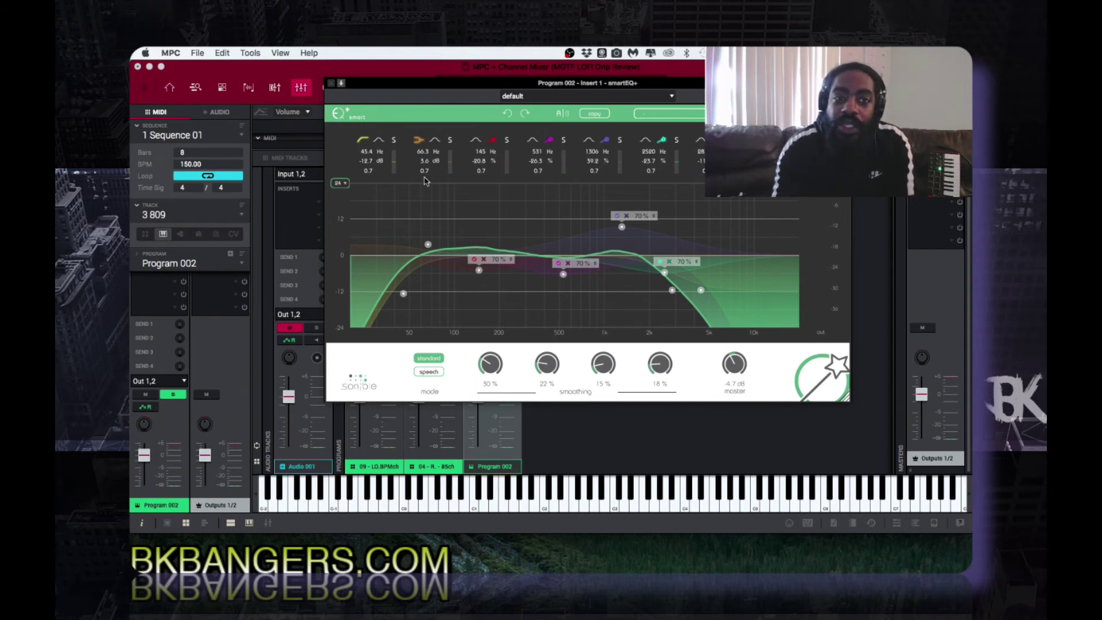
Step: Close the smartEQ+ window of Program 002 and remove the channel's solo
{"action": "left_click", "coordinate": [333, 84]}
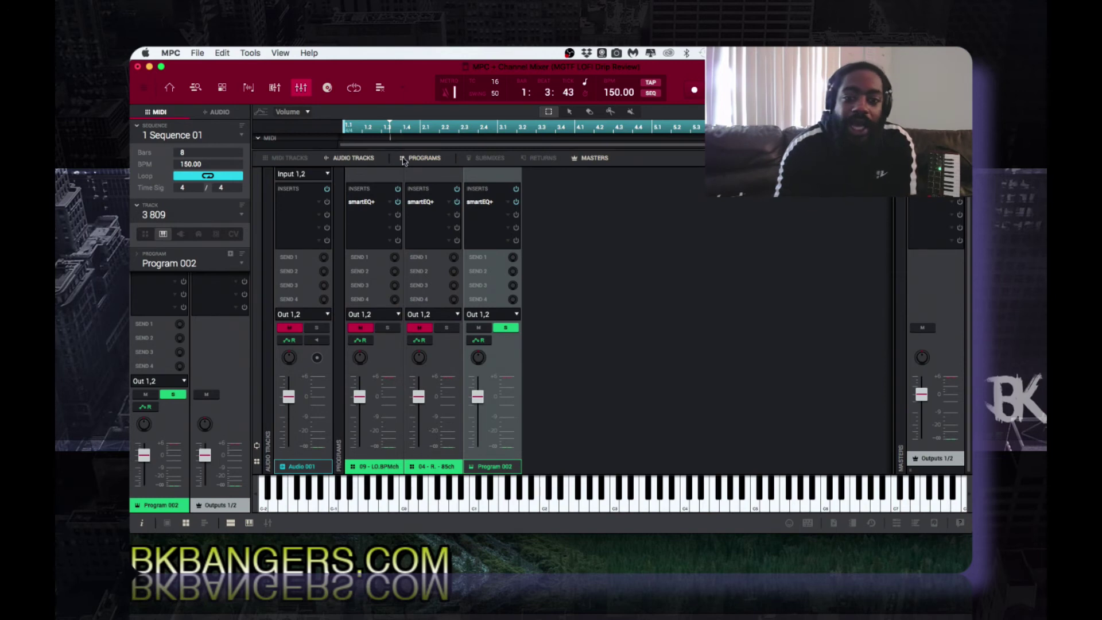
{"action": "left_click", "coordinate": [506, 329]}
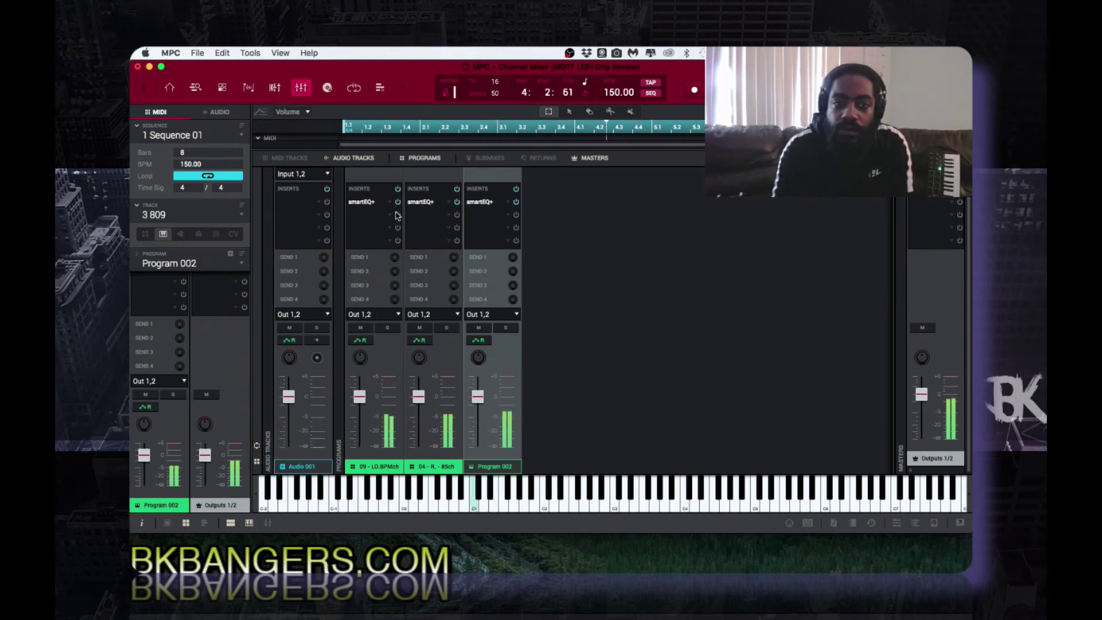
Step: In the 09 channel's smartEQ+, move the red smart band to 117 Hz at 30.4 %, add a high cut between 5 and 10 kHz, and close the window
{"action": "double_click", "coordinate": [367, 202]}
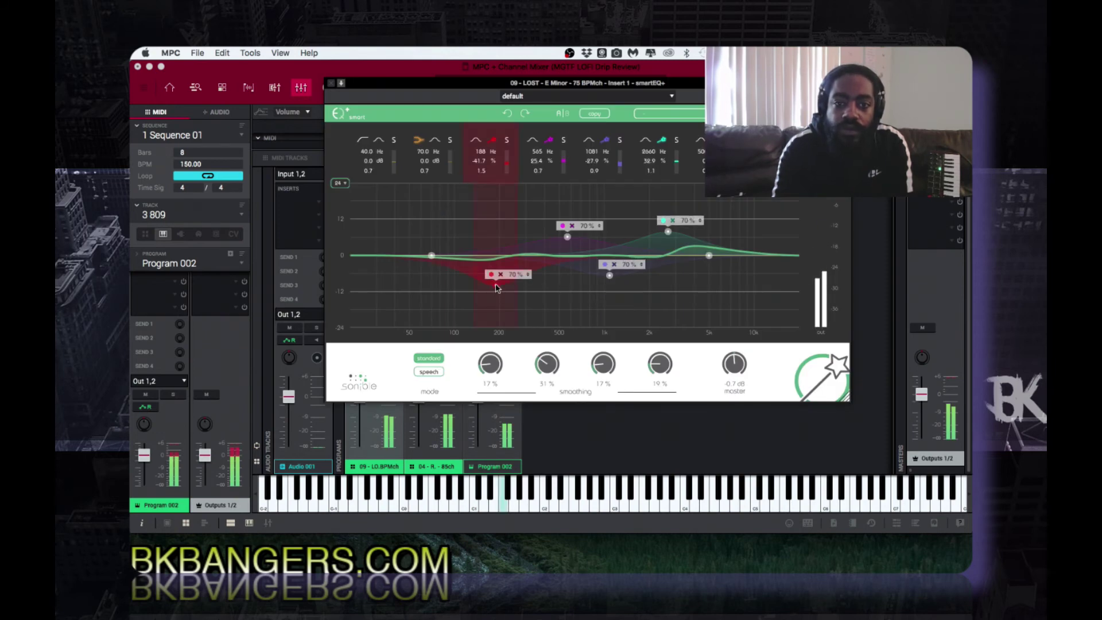
{"action": "left_click_drag", "start_coordinate": [497, 288], "coordinate": [464, 234]}
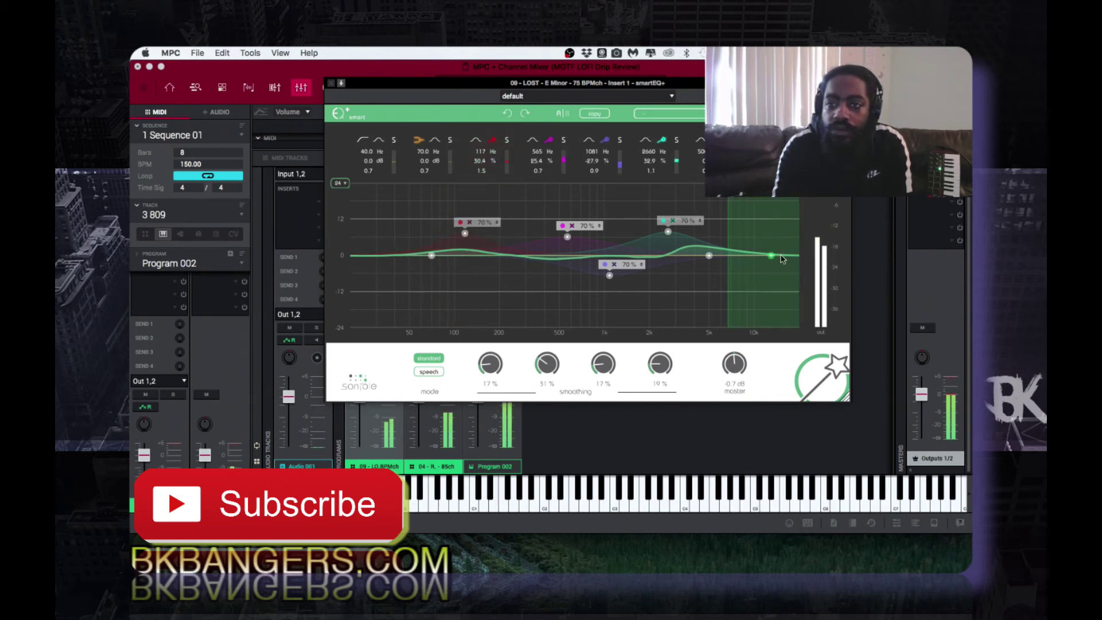
{"action": "left_click_drag", "start_coordinate": [755, 274], "coordinate": [595, 312]}
{"action": "left_click_drag", "start_coordinate": [584, 313], "coordinate": [737, 295]}
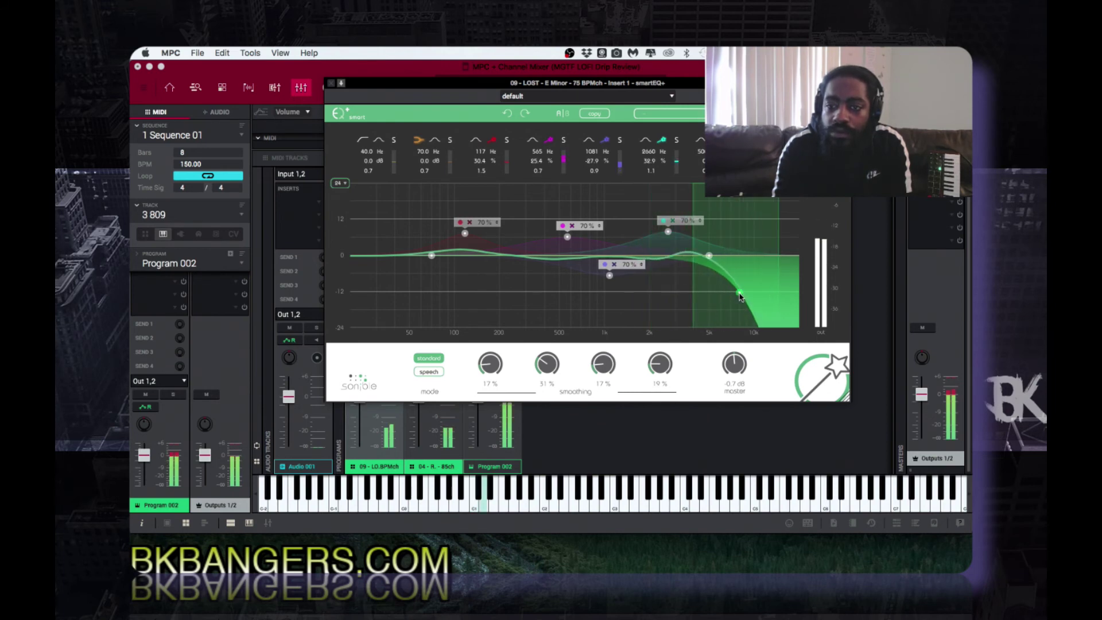
{"action": "left_click", "coordinate": [330, 83]}
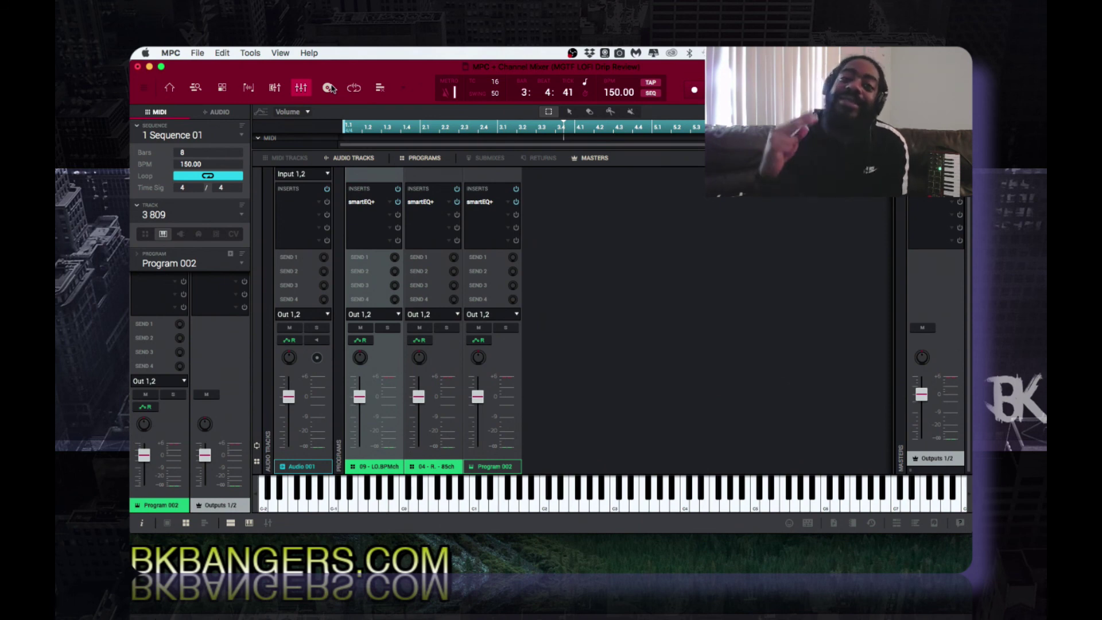
Step: Start playback of the full beat and switch to the Track Mute view
{"action": "key", "text": "space"}
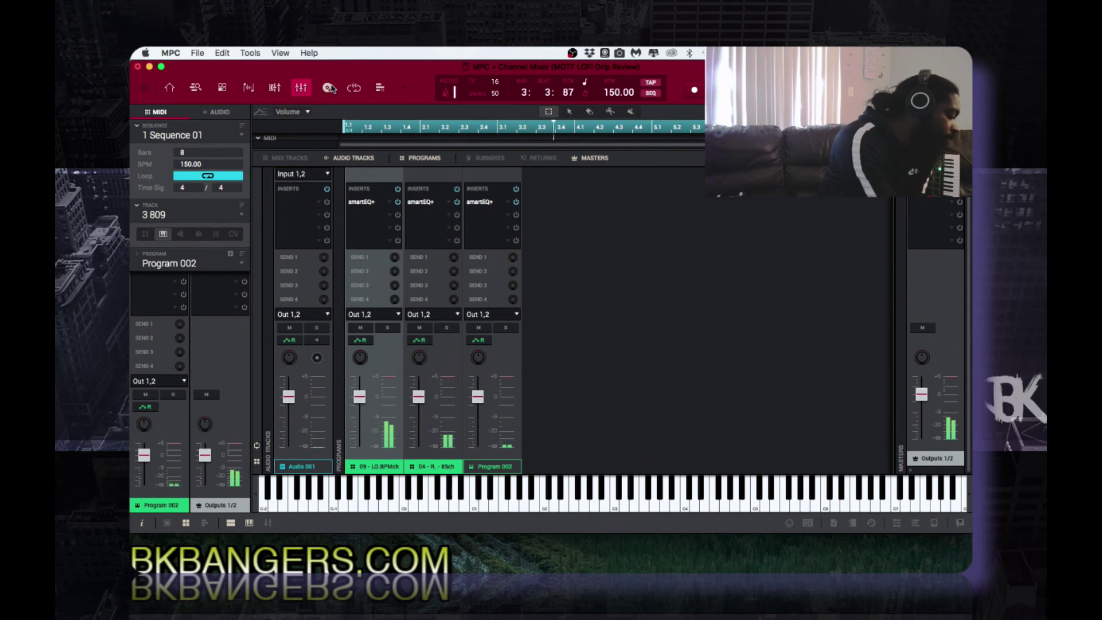
{"action": "key", "text": "ctrl+m"}
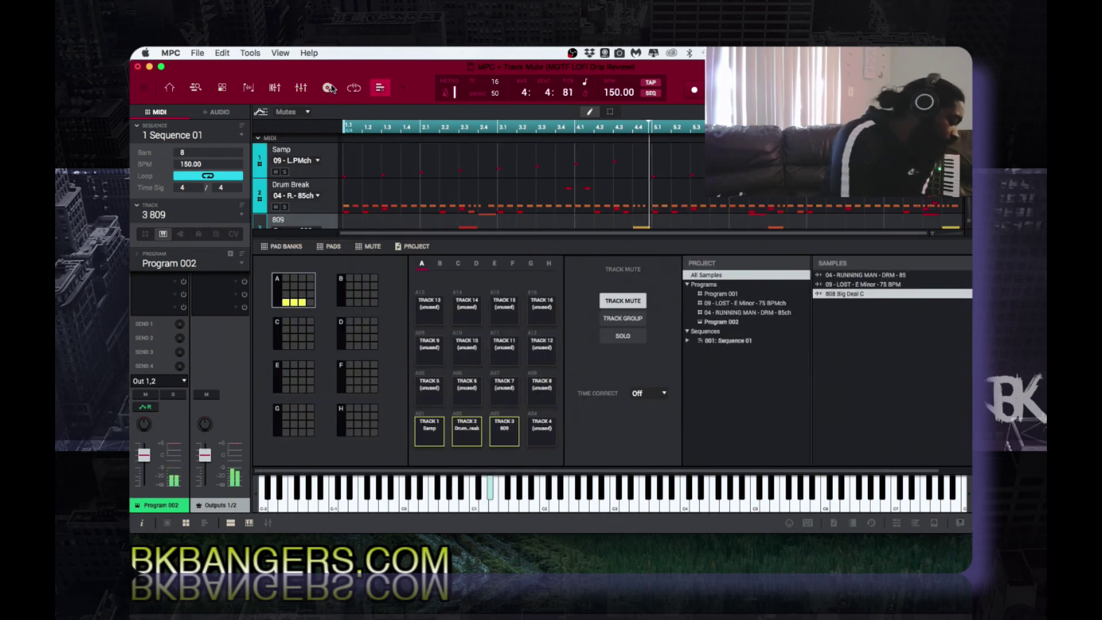